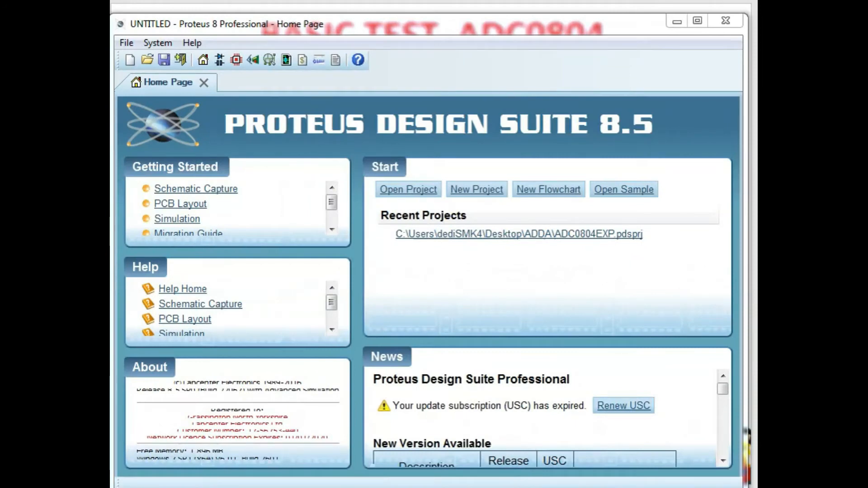
Review the presentation slides showing the ADC0804 test circuit and its ADC0804, resistor and capacitor picks, and return to Proteus.
drag(352, 28, 351, 22)
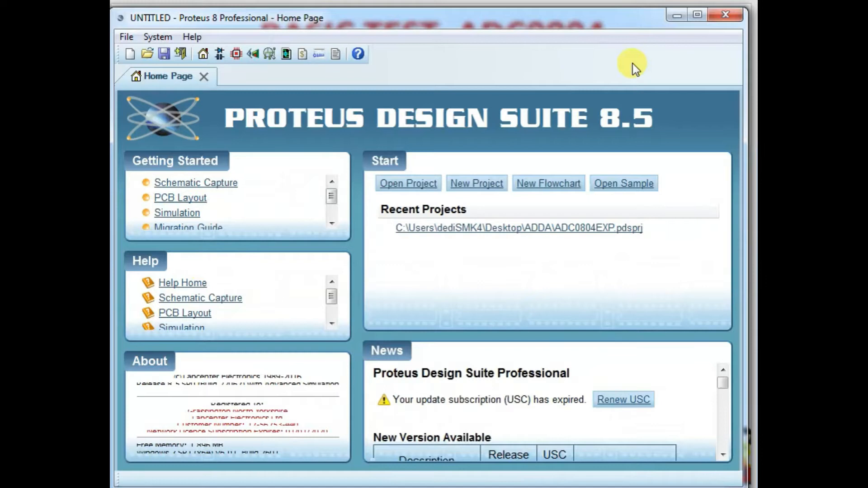
click(675, 18)
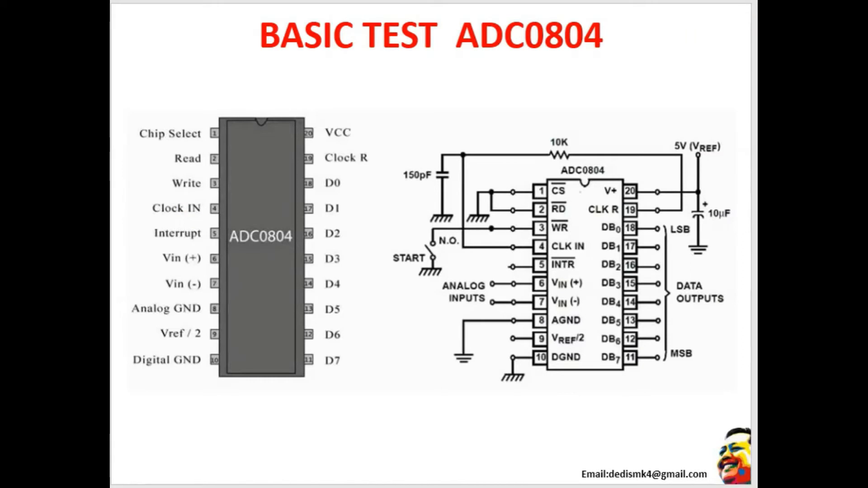
key(Page_Down)
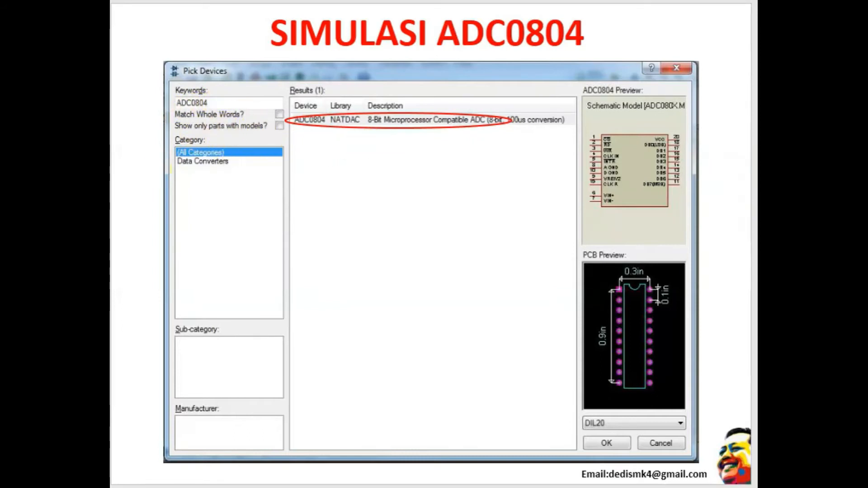
key(Page_Down)
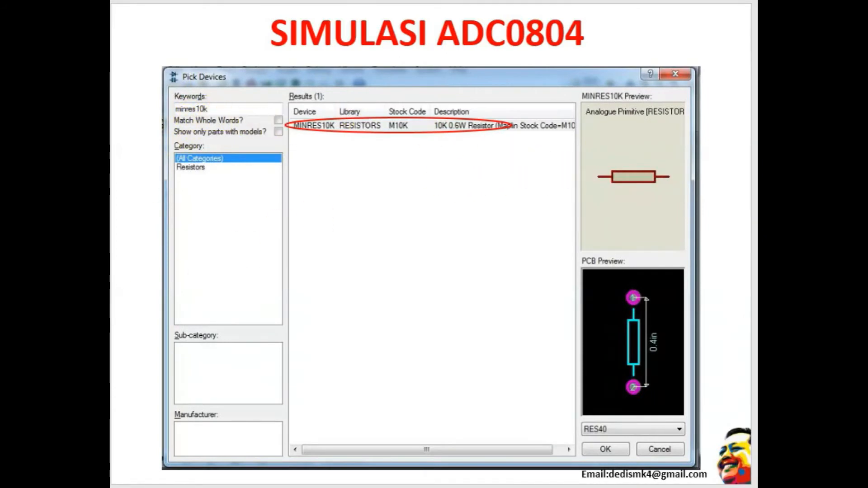
key(Page_Down)
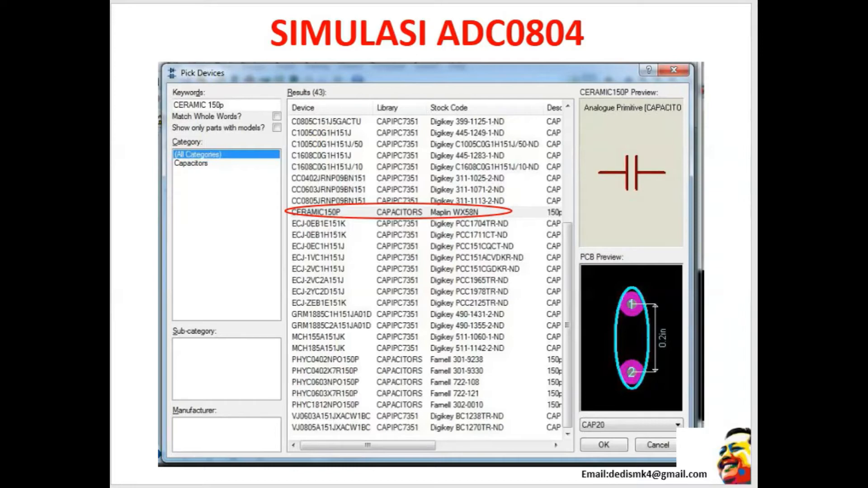
key(alt+Tab)
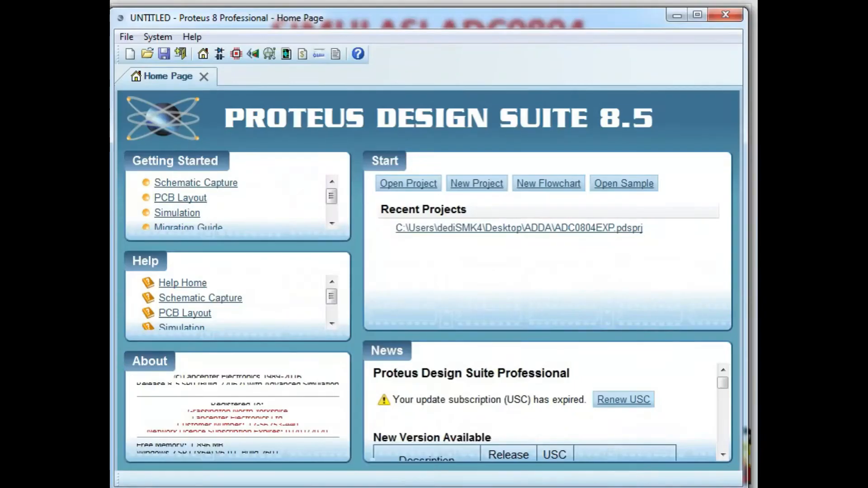
Open a schematic capture sheet and add the ADC0804 converter from the library to the device list.
click(215, 58)
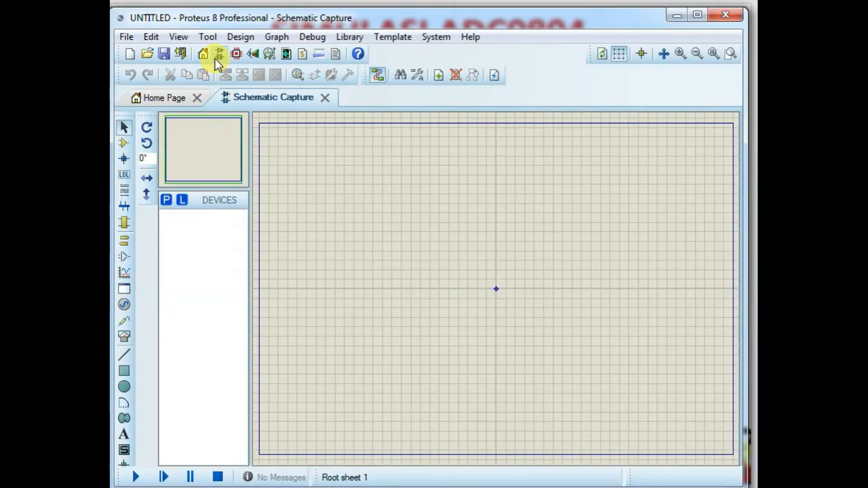
click(123, 143)
click(165, 199)
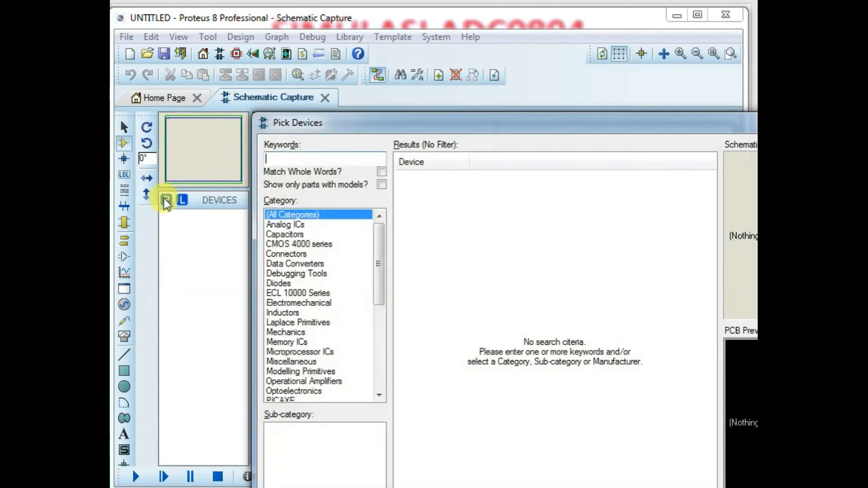
text(adc08)
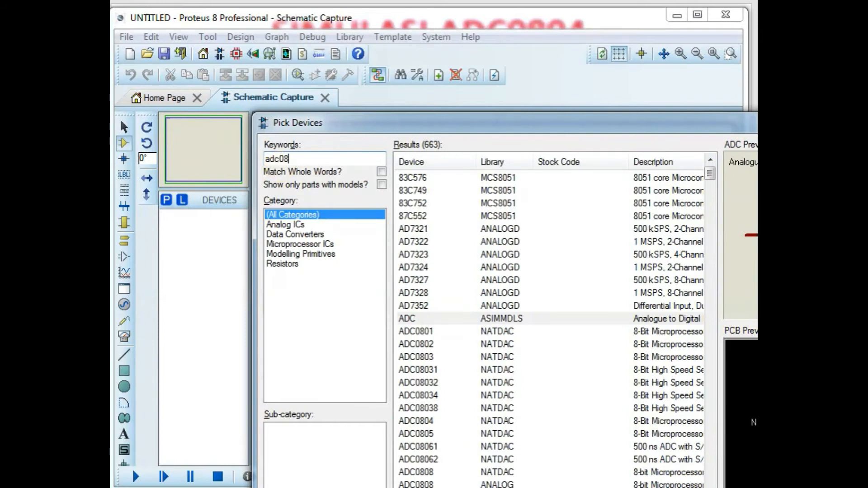
text(04)
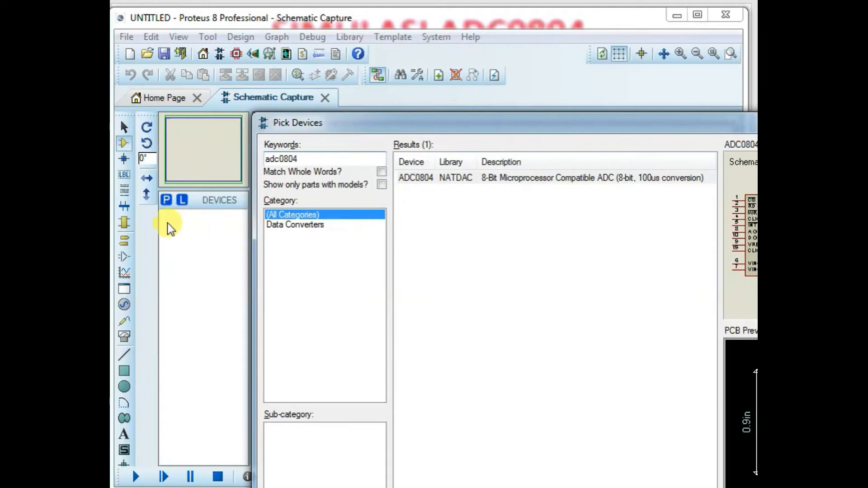
double_click(442, 179)
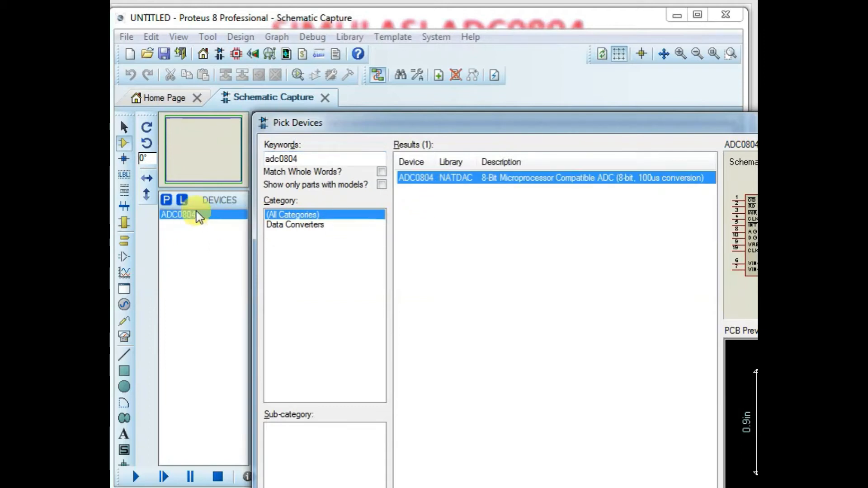
Search the library for minres10k and add the MINRES10K resistor to the device list.
double_click(321, 159)
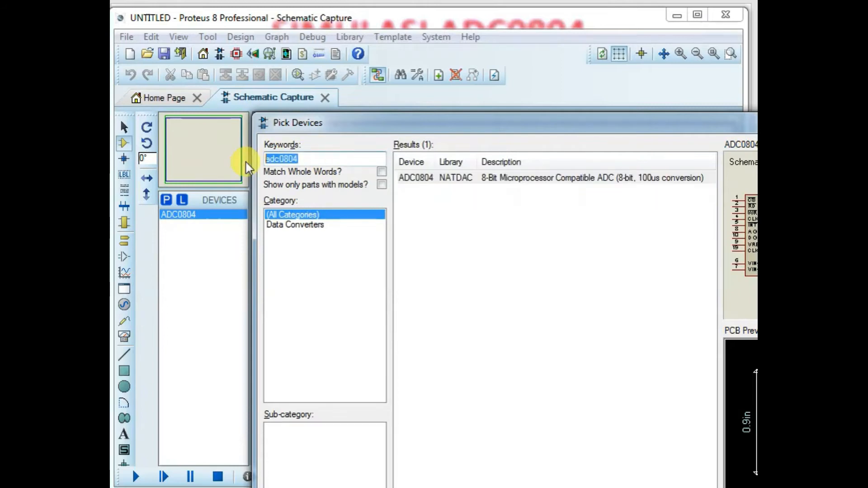
text(minre)
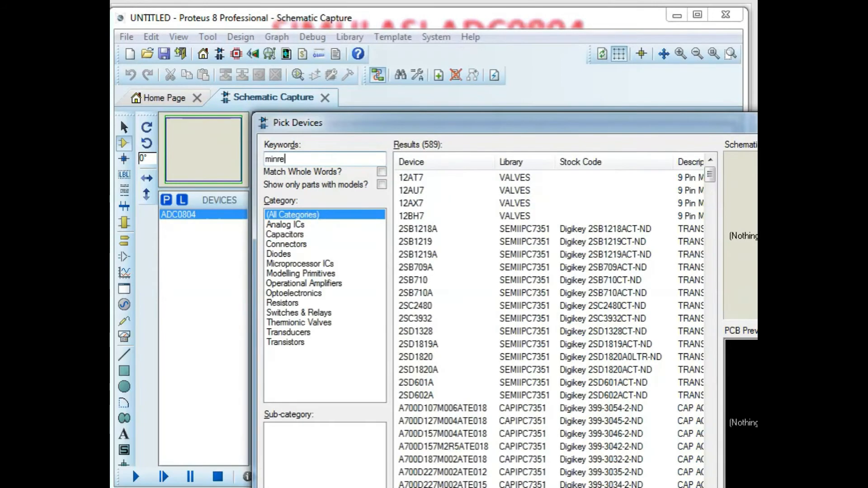
text(s10)
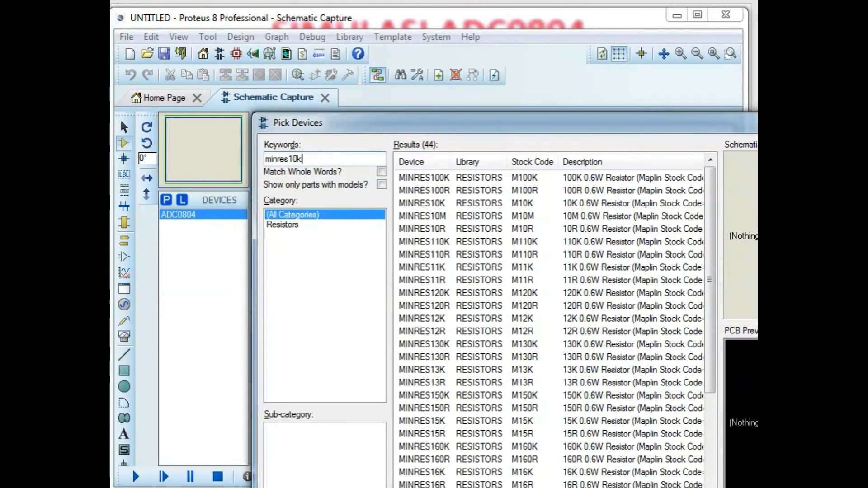
text(k)
double_click(438, 186)
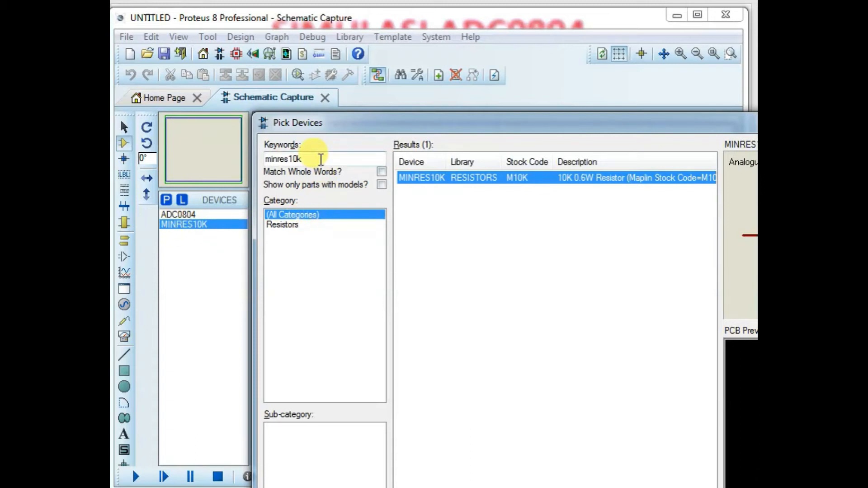
Search the library for ceramic150 and add the CERAMIC150P capacitor to the device list.
double_click(309, 159)
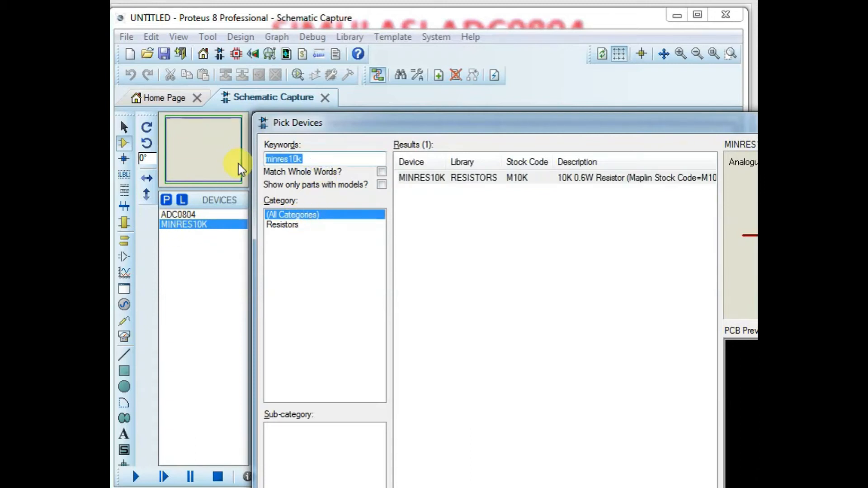
text(cerami)
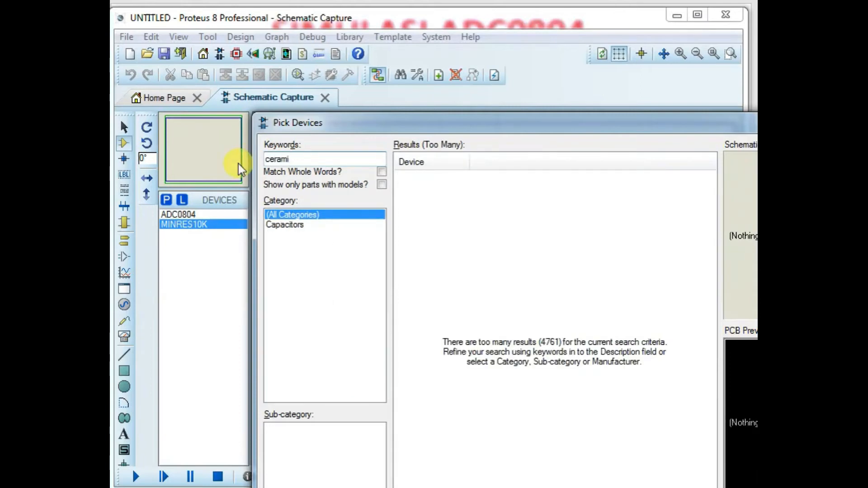
text(k)
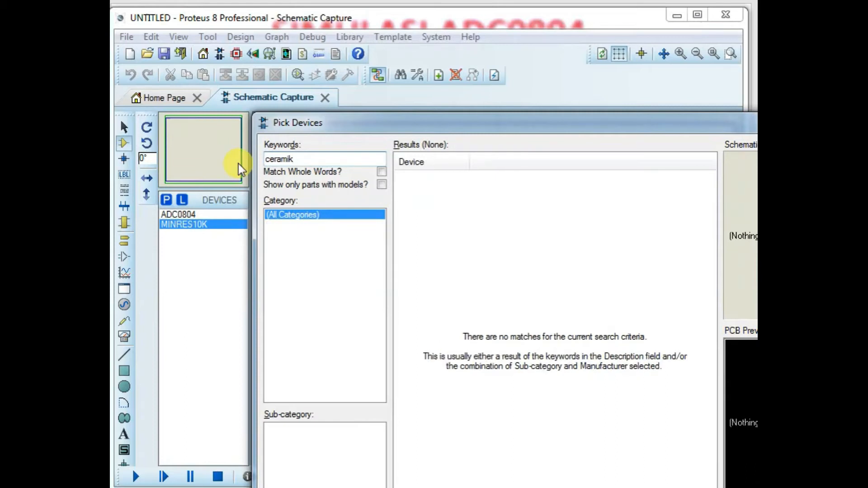
key(BackSpace)
text(c)
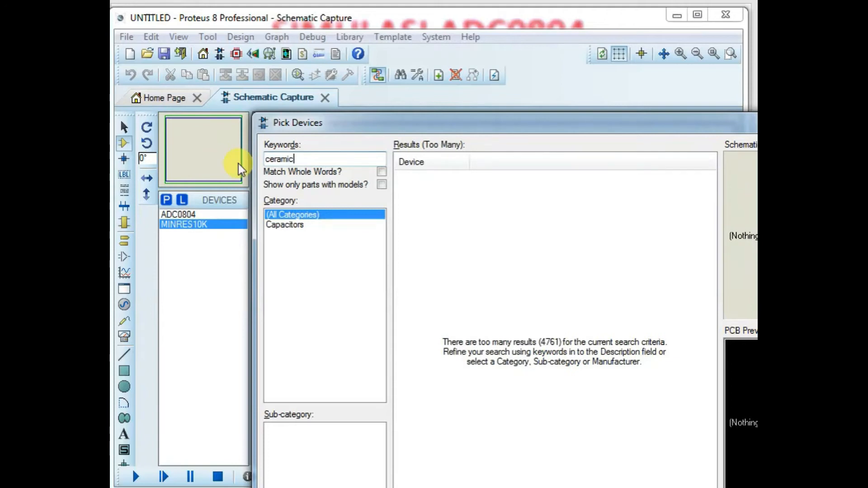
text(15)
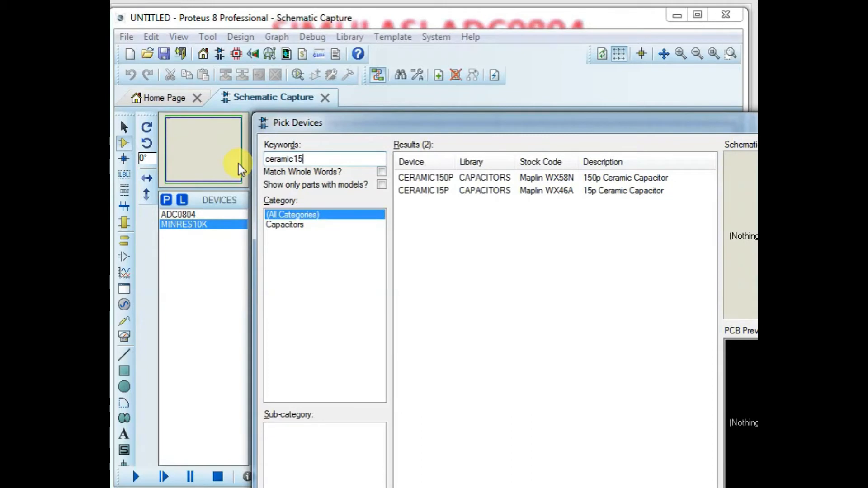
text(0)
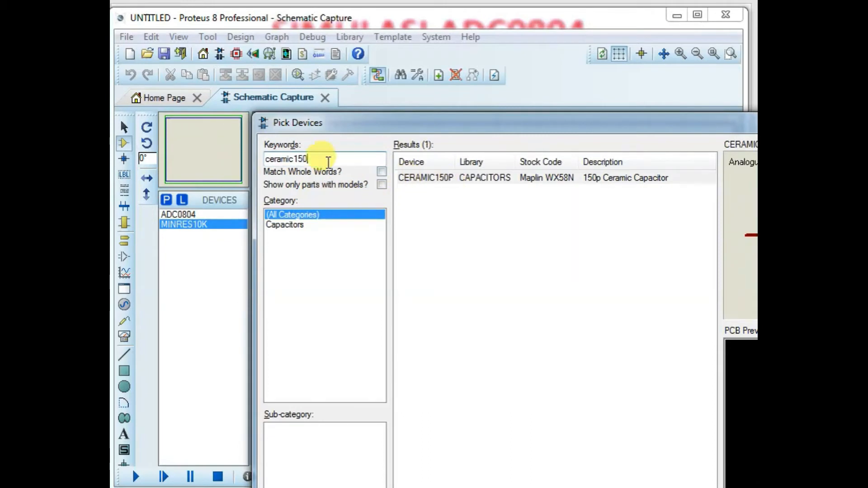
double_click(418, 180)
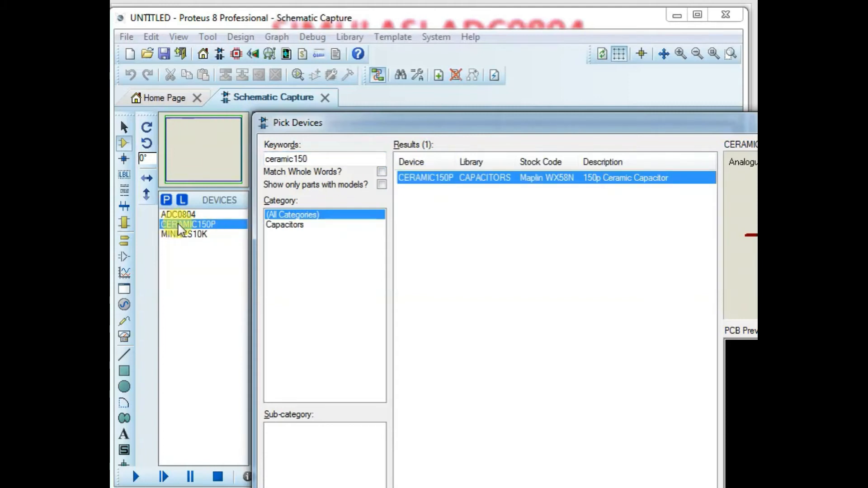
Search the library for switch and add the SWITCH device from the ACTIVE library to the device list.
double_click(324, 158)
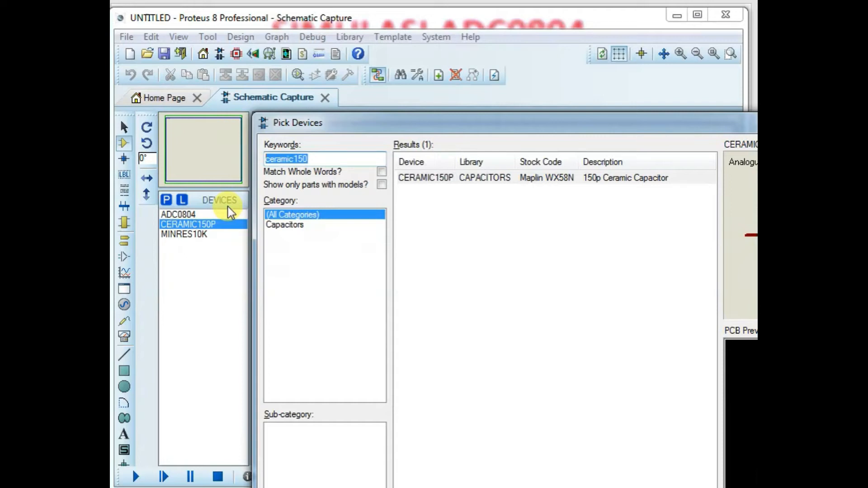
text(switch)
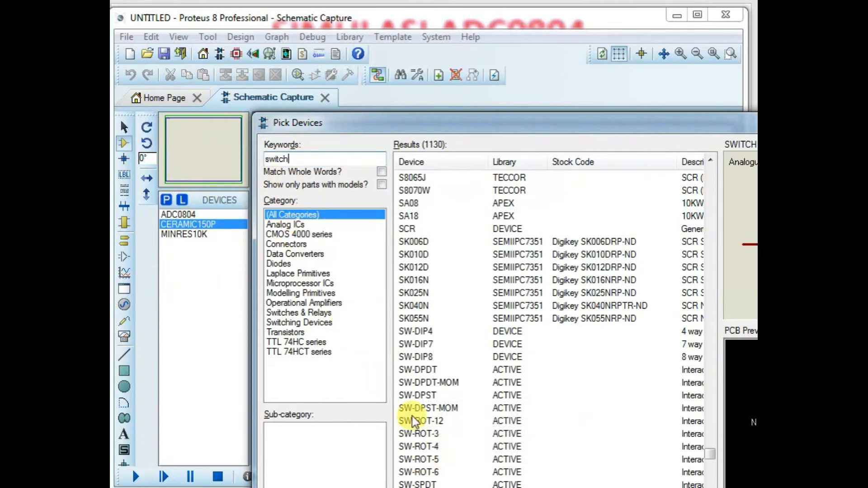
drag(421, 131, 347, 56)
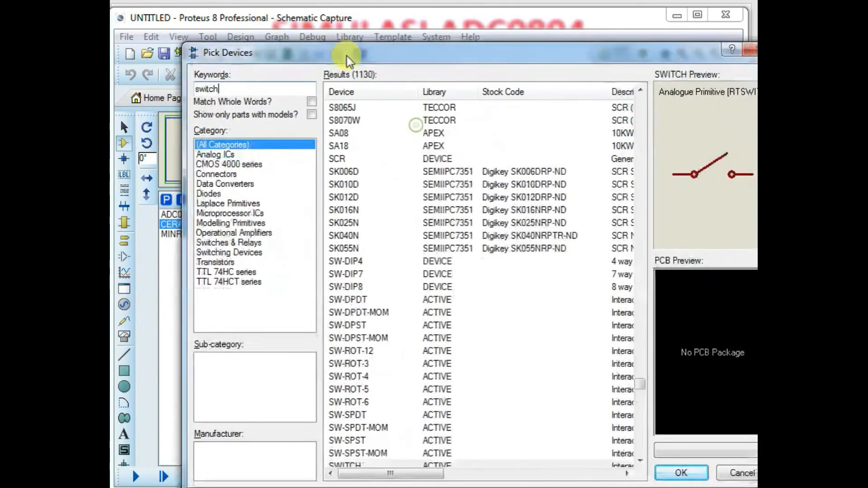
click(333, 171)
scroll(346, 178, down, 4)
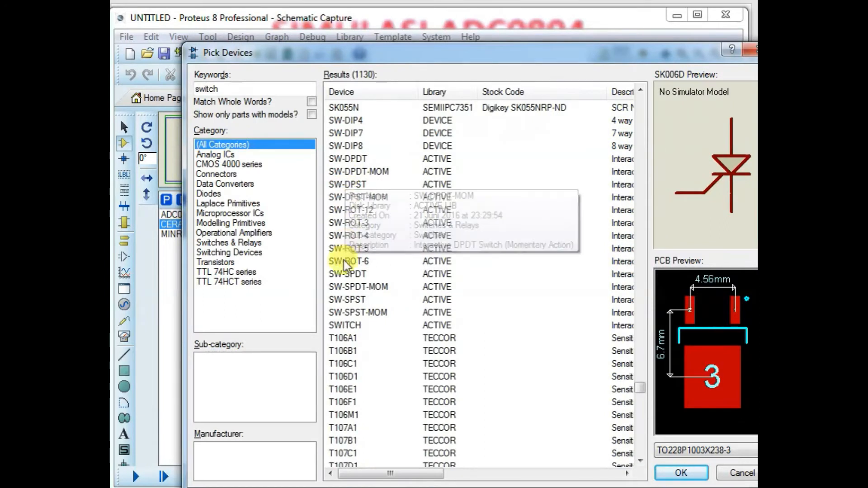
click(349, 325)
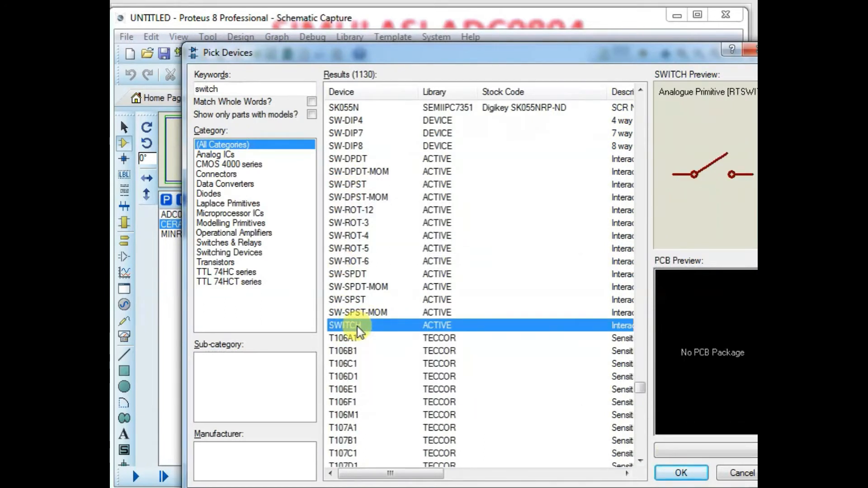
double_click(357, 326)
drag(254, 54, 334, 49)
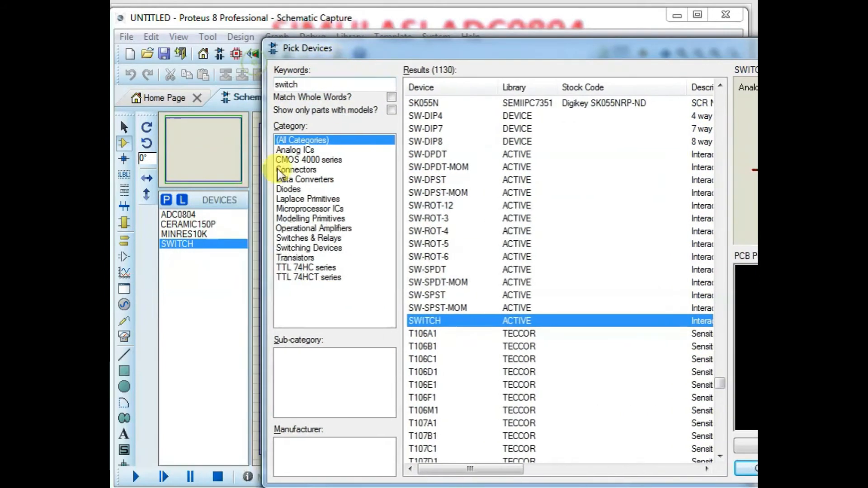
Search the library for pot and add the POT-HG potentiometer to the device list.
drag(427, 49, 294, 38)
double_click(205, 77)
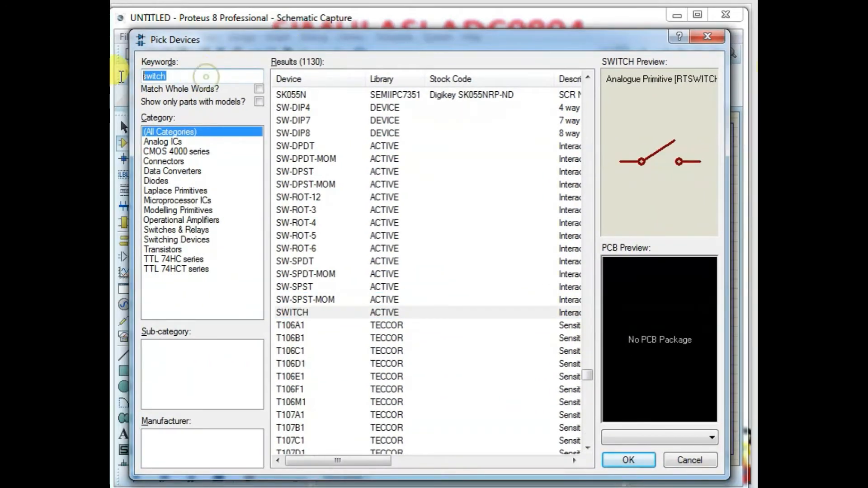
text(pot)
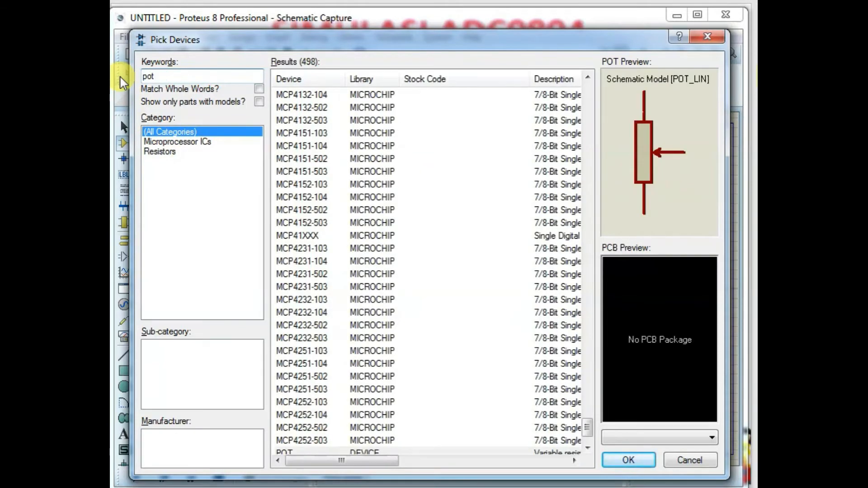
click(276, 183)
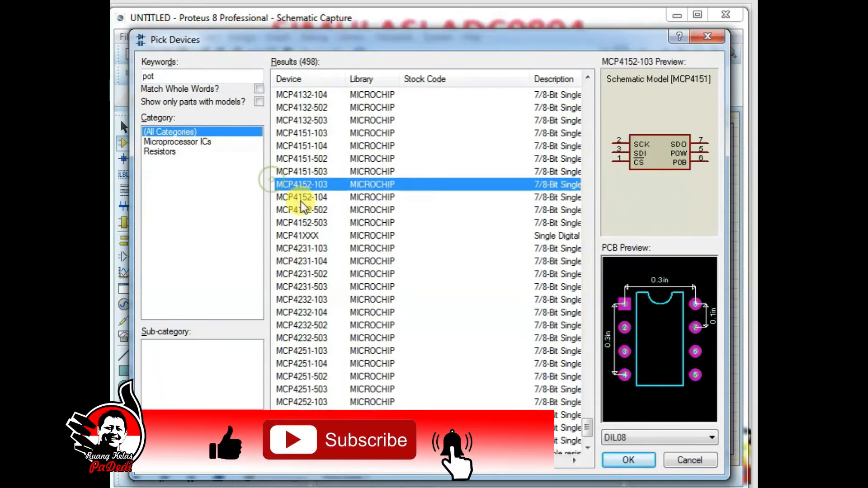
scroll(301, 208, down, 2)
click(291, 403)
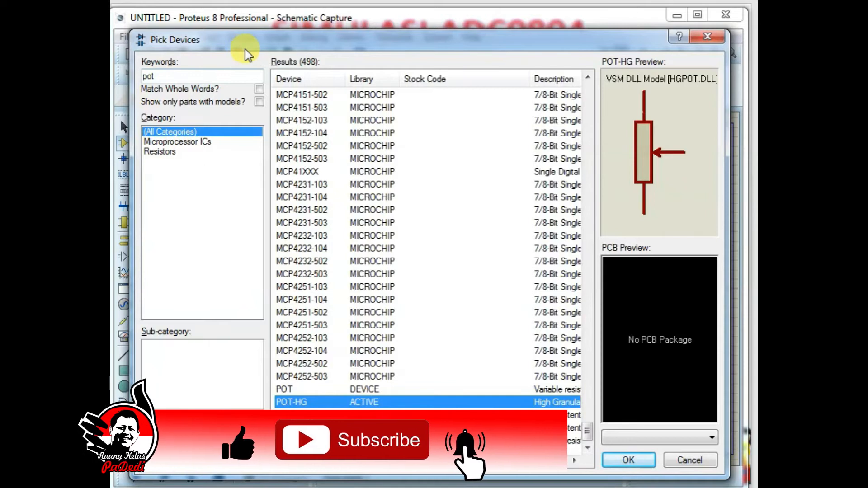
drag(245, 49, 314, 45)
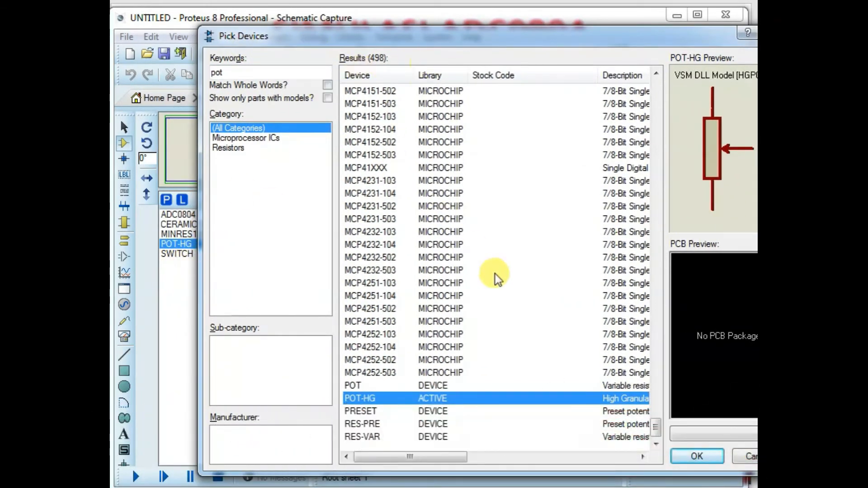
Search the library for minres220 and add the MINRES220R resistor to the device list.
click(254, 72)
text(minres)
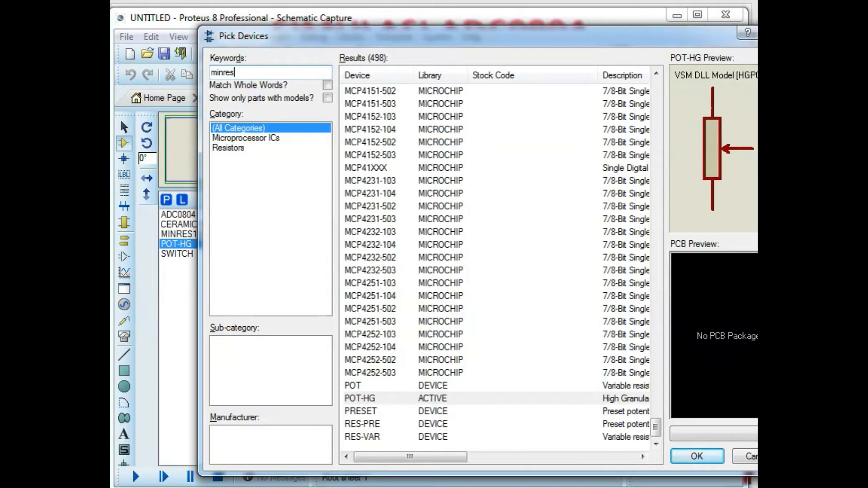
text(220)
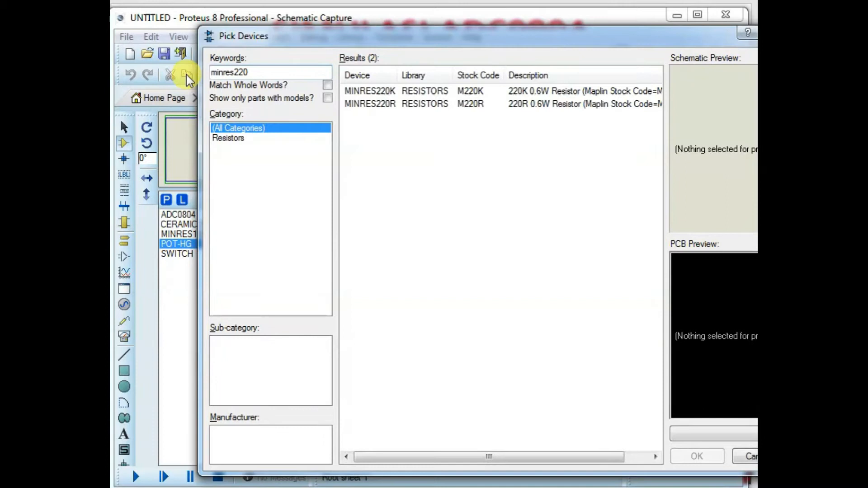
click(380, 93)
click(377, 105)
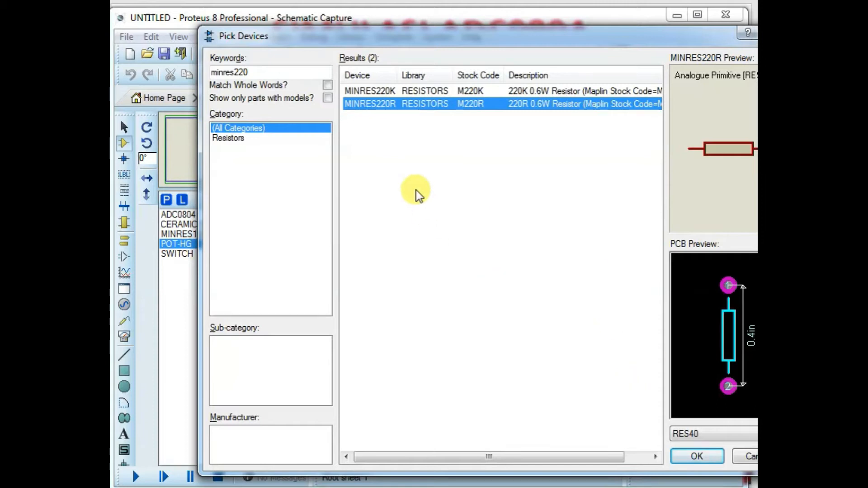
double_click(404, 104)
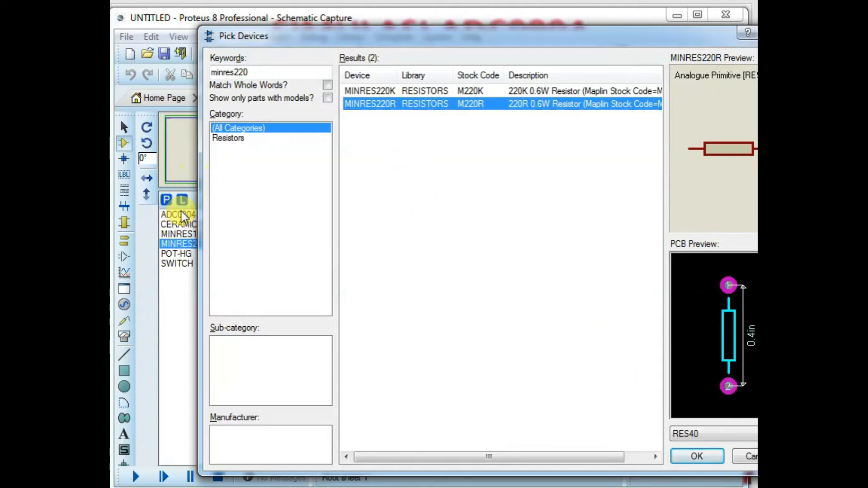
Search the library for led, add the LED-YELLOW device from the ACTIVE library, and finish picking devices.
drag(256, 36, 405, 76)
drag(467, 79, 256, 40)
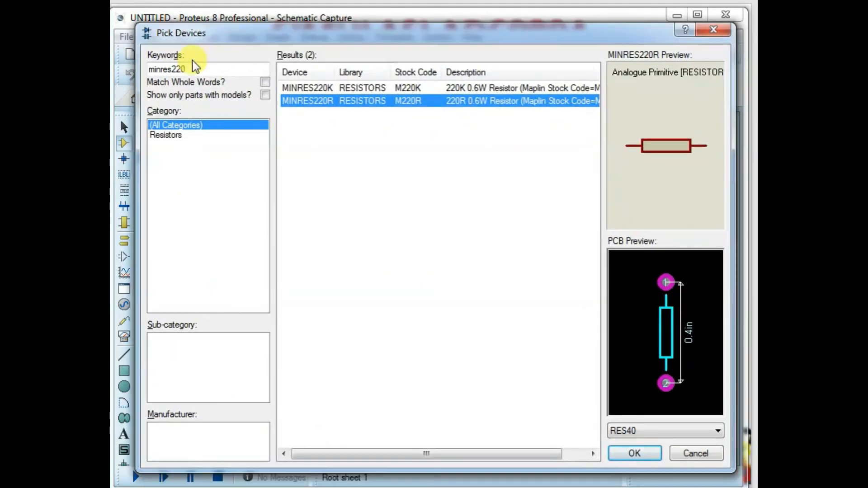
double_click(184, 69)
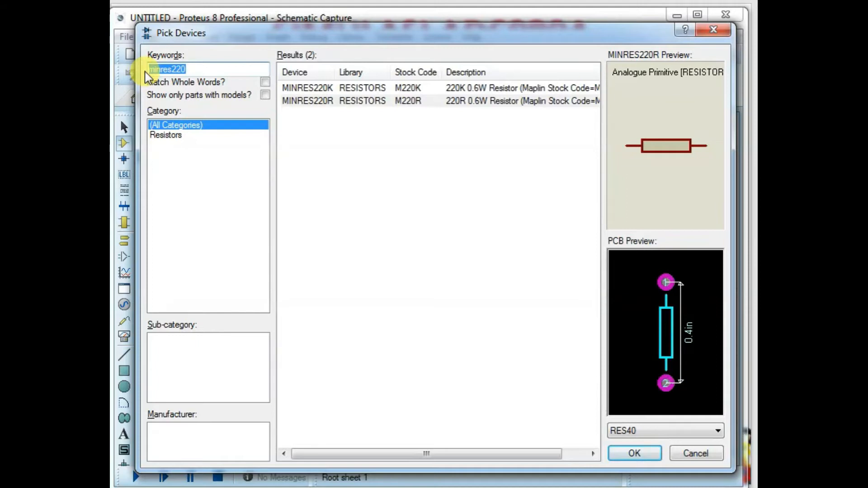
key(BackSpace)
text(led)
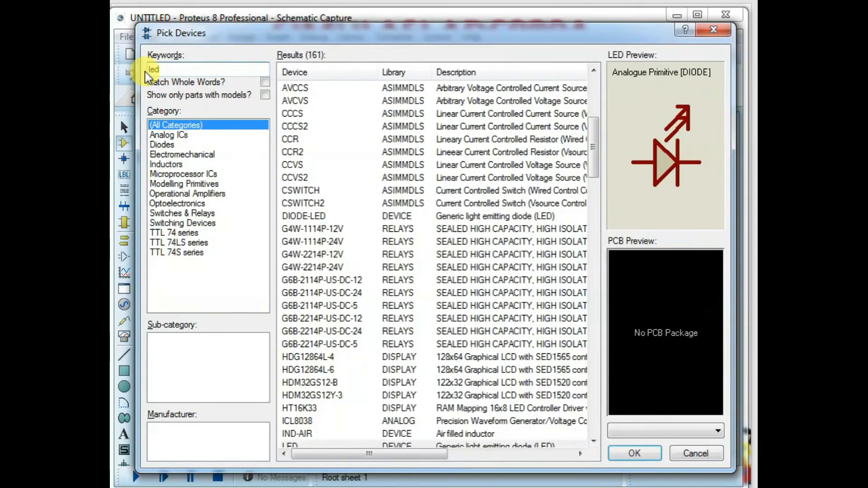
click(321, 280)
scroll(320, 281, down, 11)
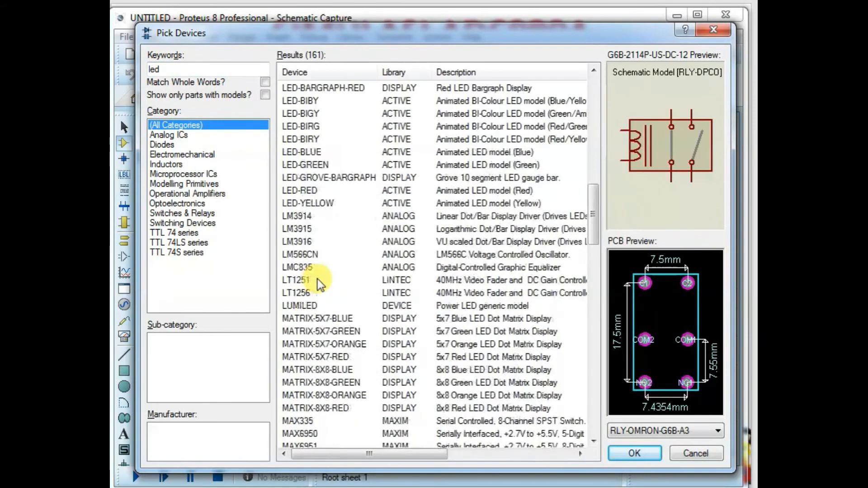
click(301, 204)
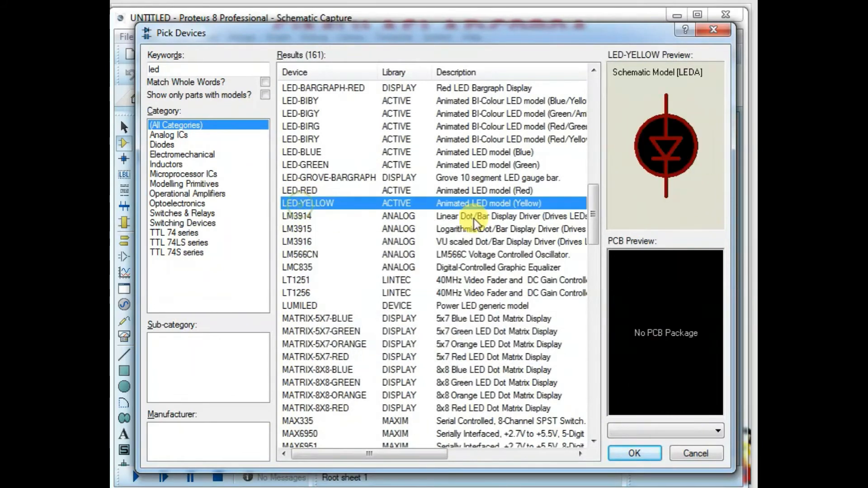
click(645, 452)
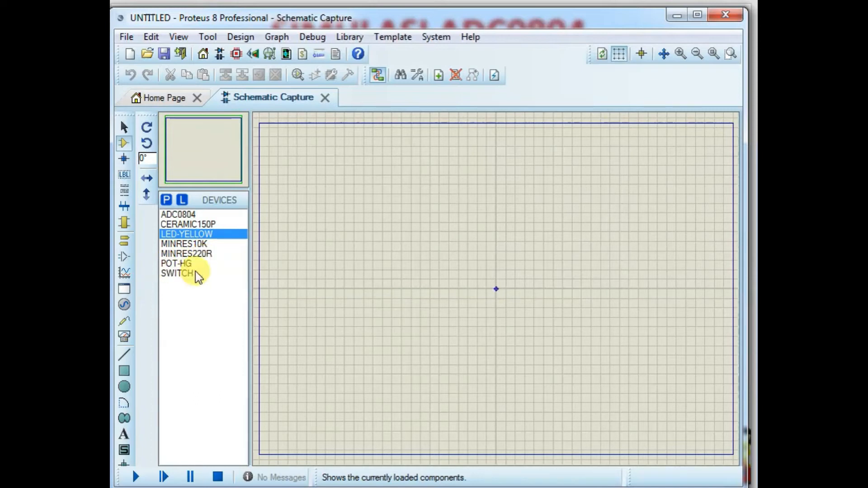
Place the ADC0804 converter near the centre of the schematic sheet.
click(178, 215)
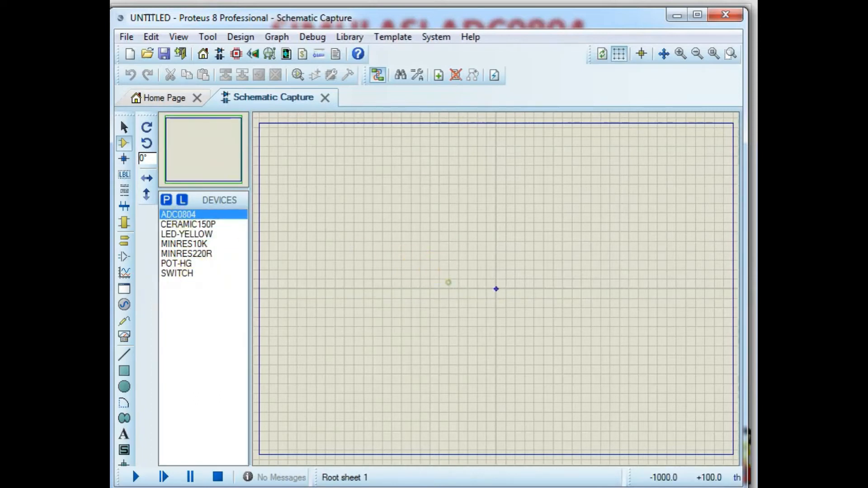
click(454, 263)
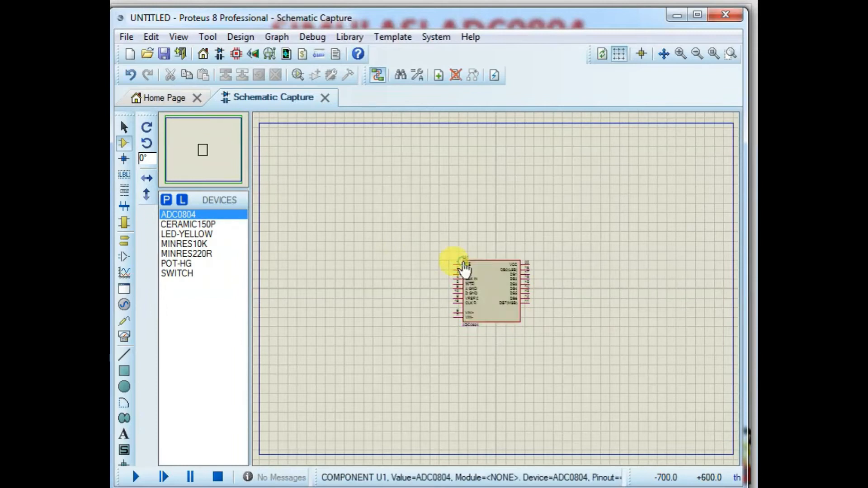
scroll(464, 269, up, 2)
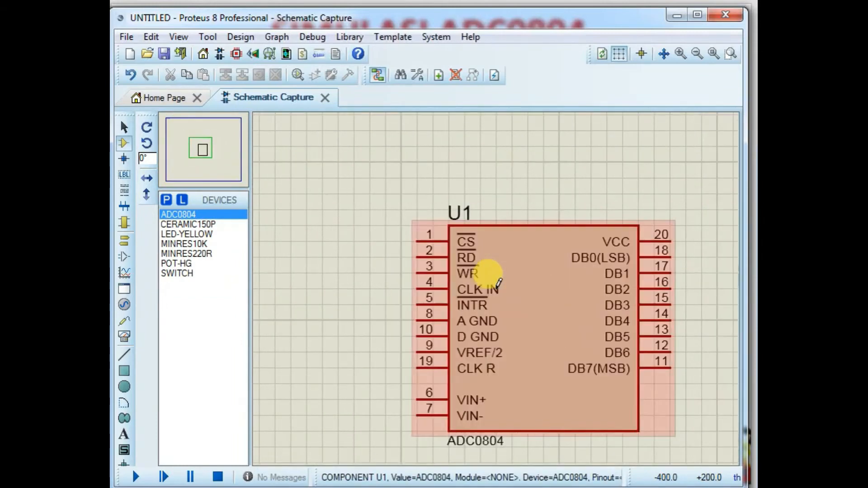
scroll(497, 284, down, 1)
scroll(498, 284, up, 1)
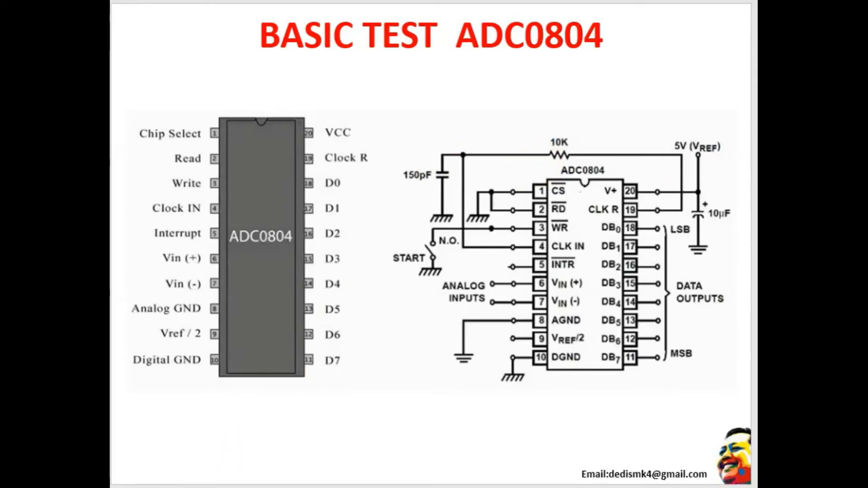
Switch from the reference slide back to Proteus and place the MINRES10K resistor beside the converter, level with its CLK R pin.
click(240, 487)
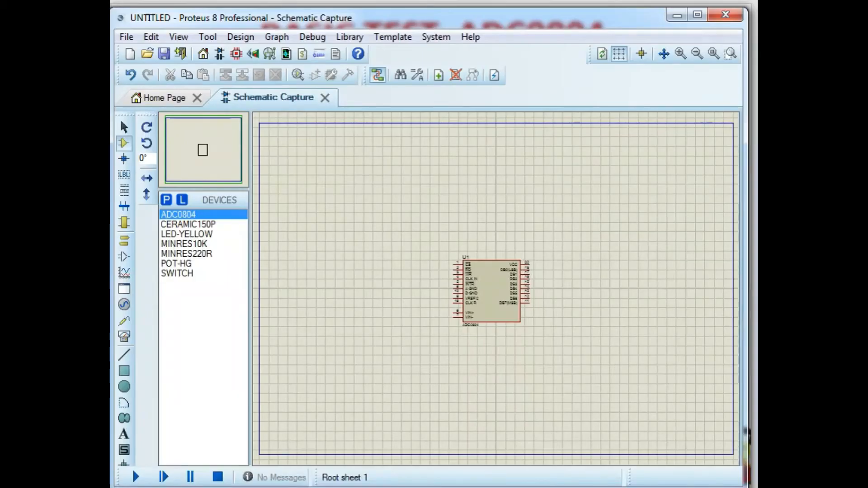
scroll(452, 317, up, 2)
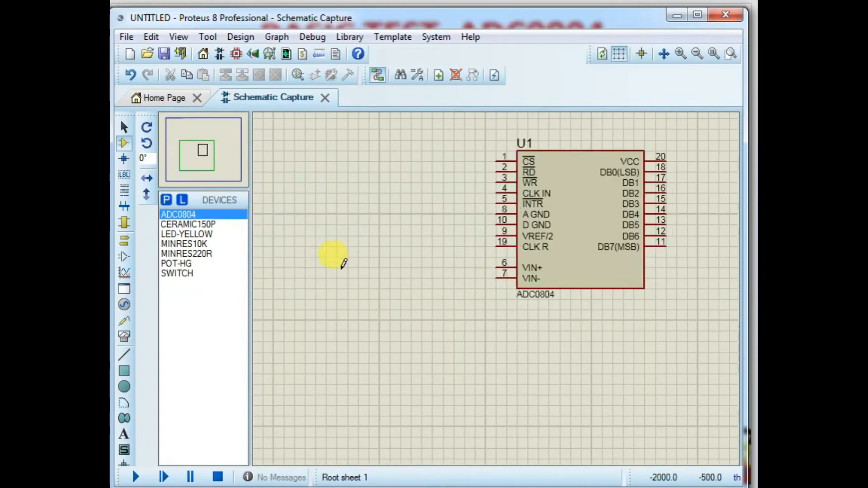
click(197, 245)
click(423, 188)
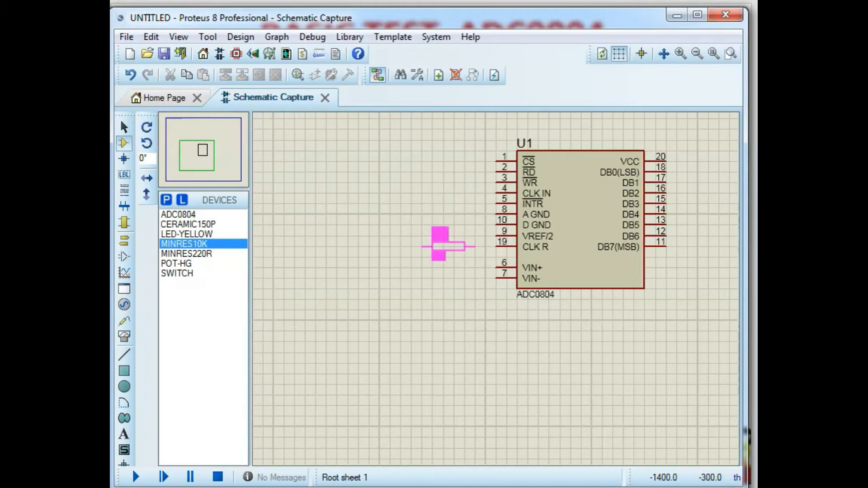
click(441, 245)
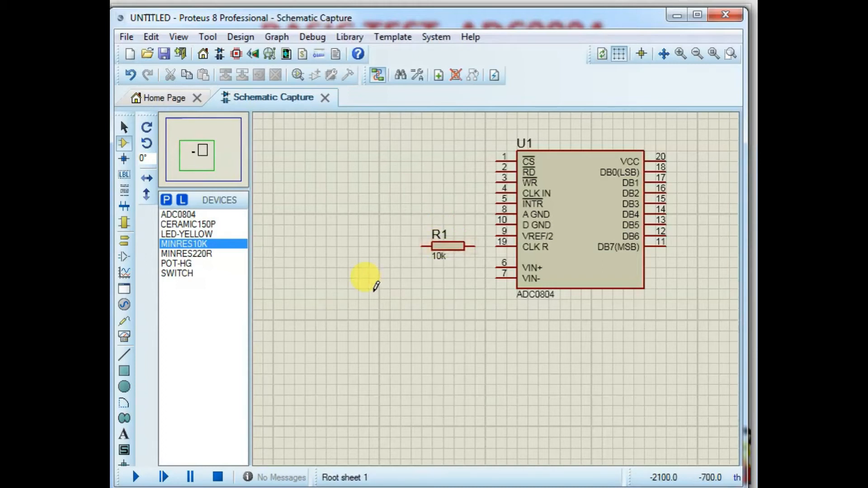
Place the CERAMIC150P capacitor in line with the 10k resistor, on the side away from the converter.
click(186, 225)
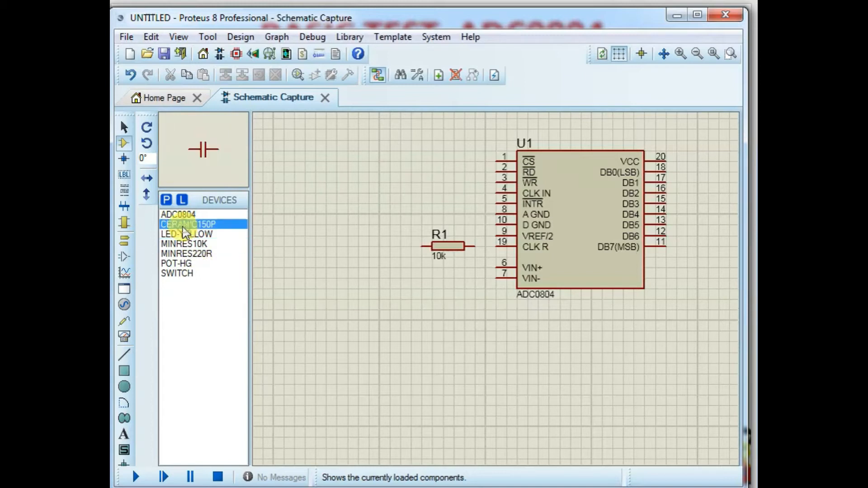
click(351, 251)
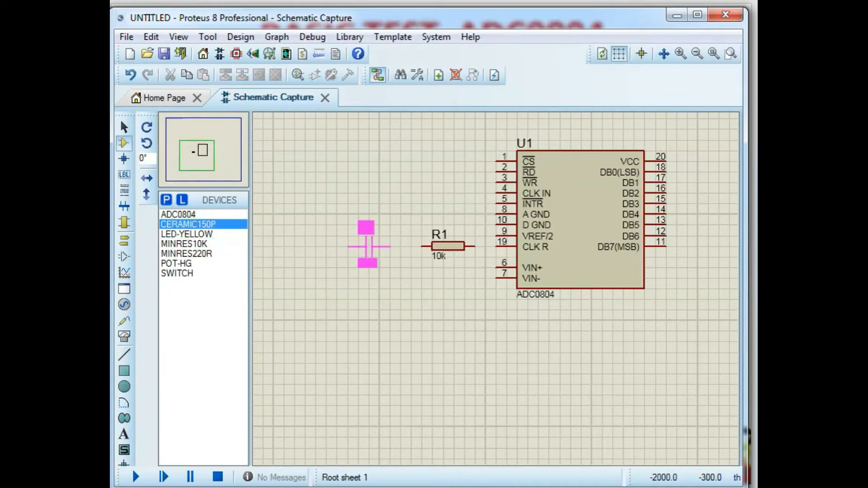
click(379, 247)
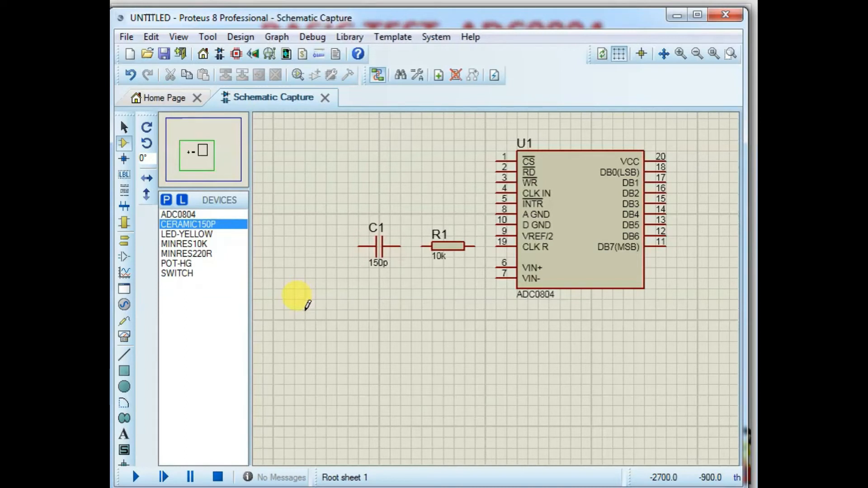
Wire the converter's CLK R pin to the 10k resistor and the resistor's other end to the 150p capacitor.
click(496, 246)
click(464, 247)
click(432, 247)
click(400, 246)
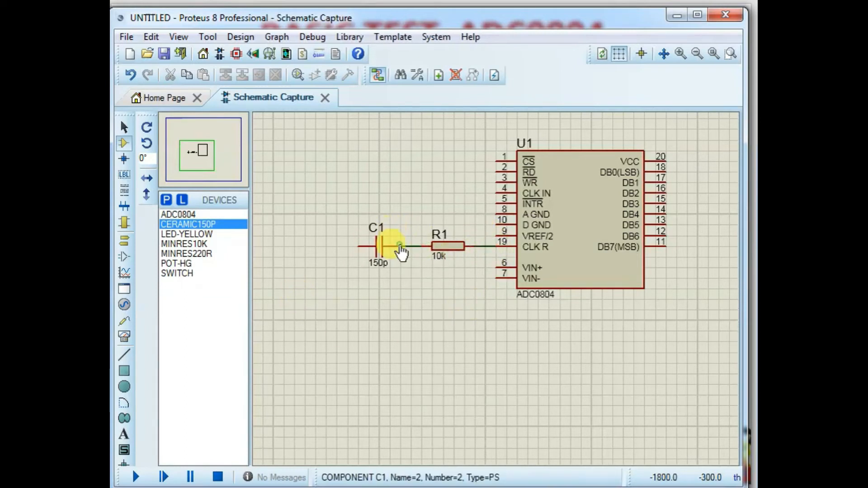
Place a GROUND terminal well below the 150p capacitor and wire the capacitor's free end to it.
click(125, 241)
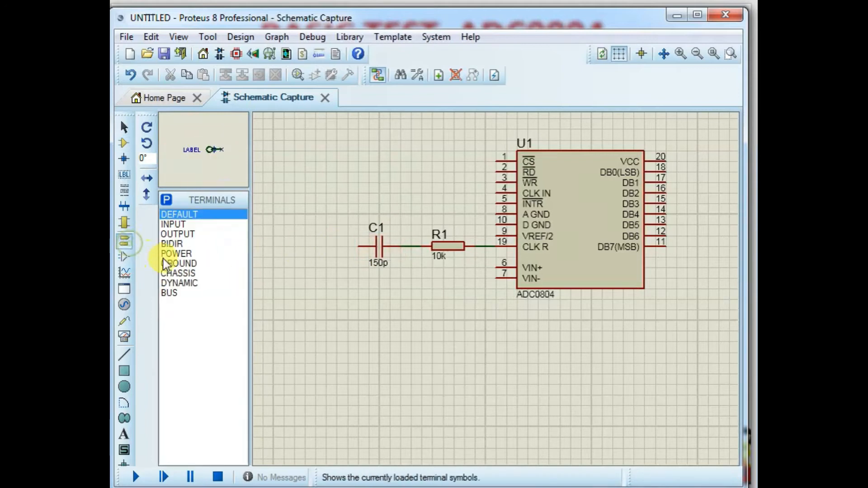
click(178, 263)
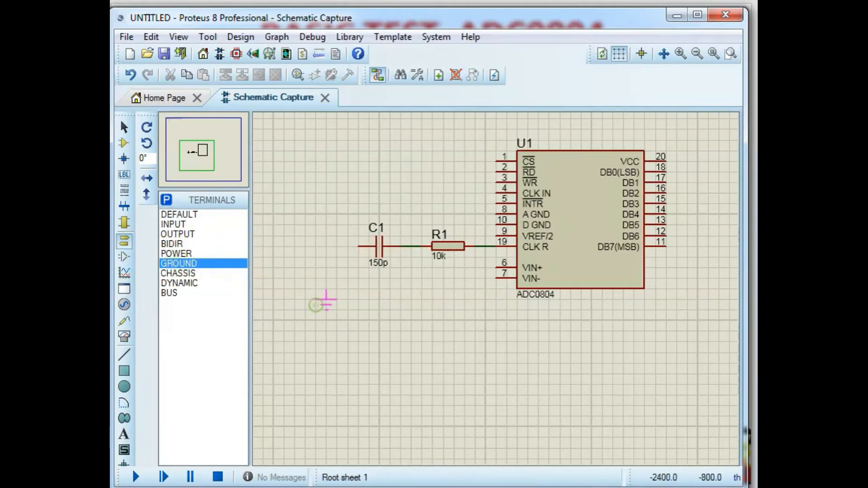
click(337, 299)
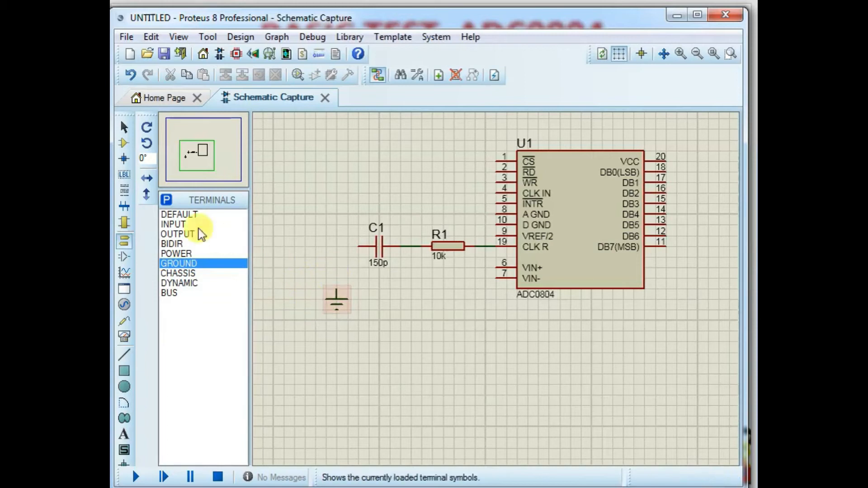
click(126, 129)
drag(334, 302, 337, 427)
click(359, 246)
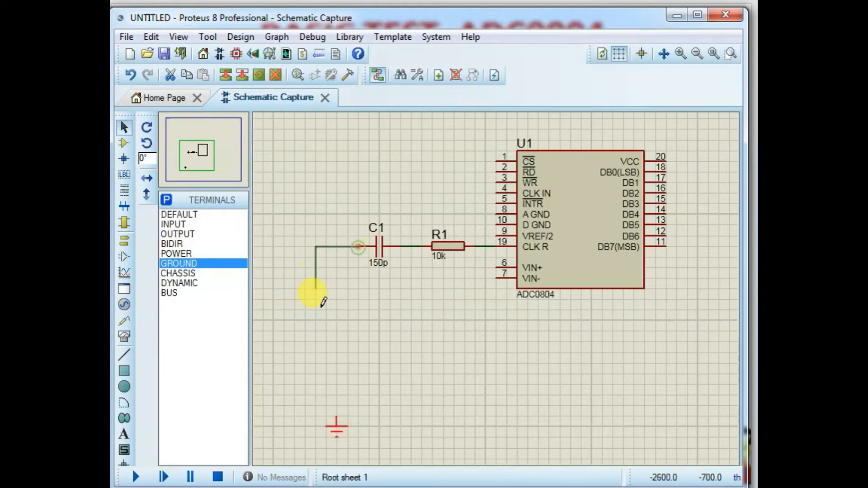
click(338, 415)
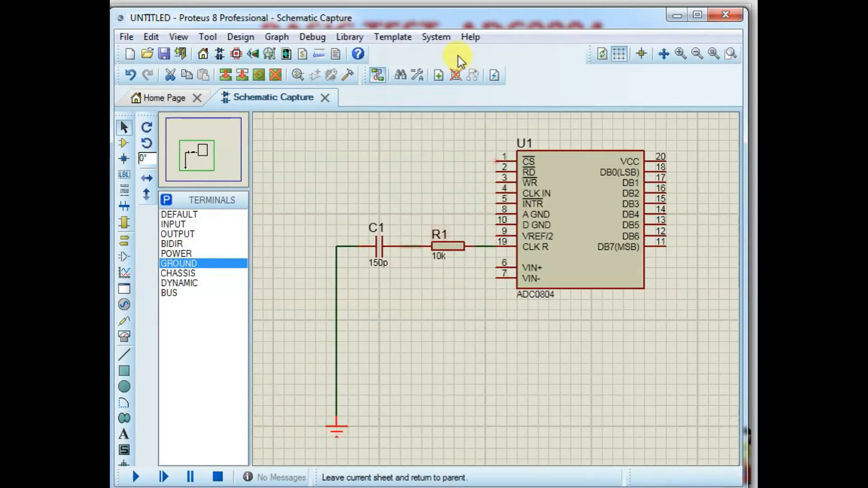
Check the reference circuit, and wire the converter's CLK IN pin to the connection between the 150p capacitor and the 10k resistor.
drag(457, 22, 487, 289)
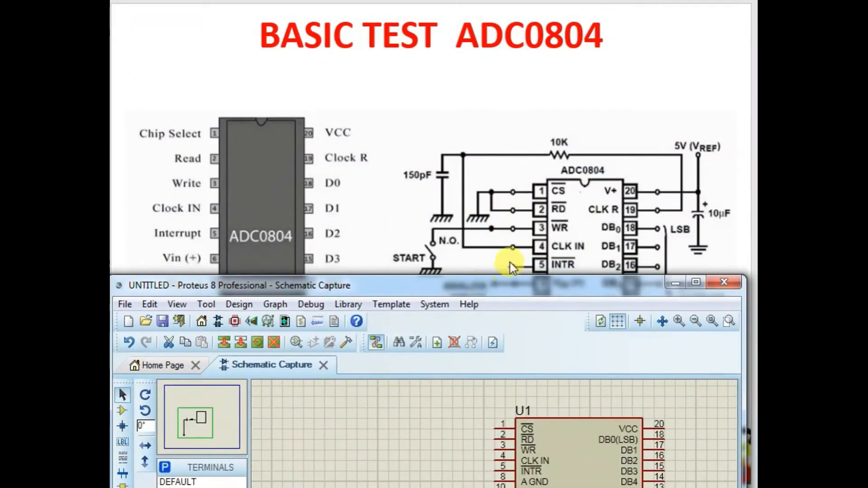
drag(441, 284, 446, 59)
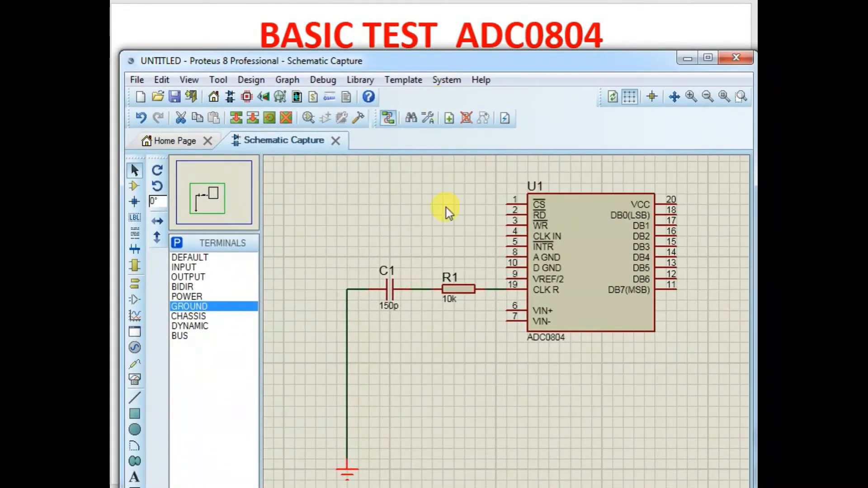
click(508, 236)
click(421, 290)
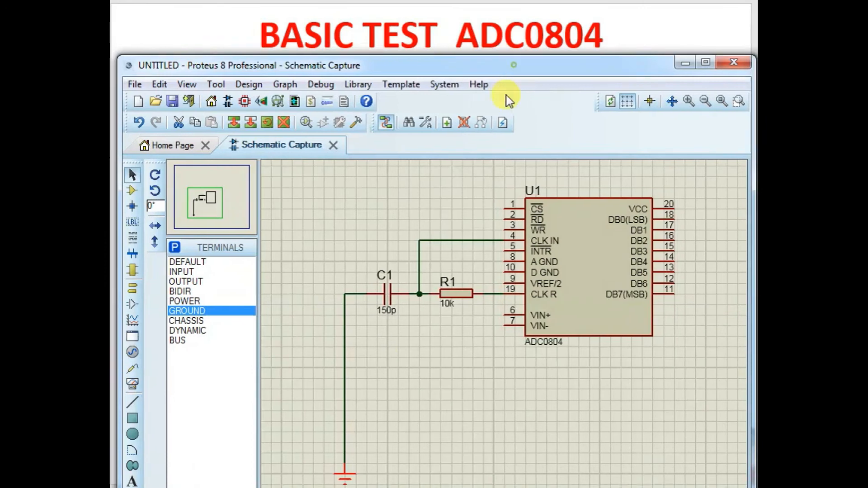
Following the reference circuit, wire the CS pin to the capacitor's ground line and join the RD pin to the CS wire.
drag(516, 63, 465, 300)
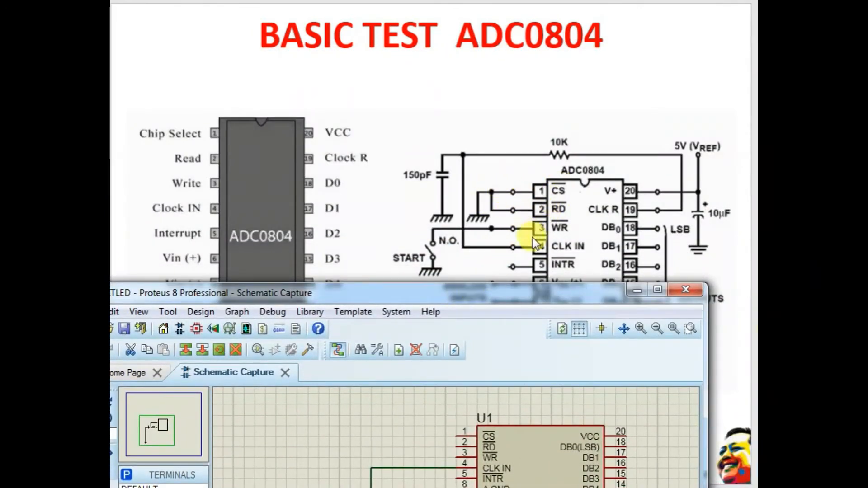
drag(524, 291, 474, 408)
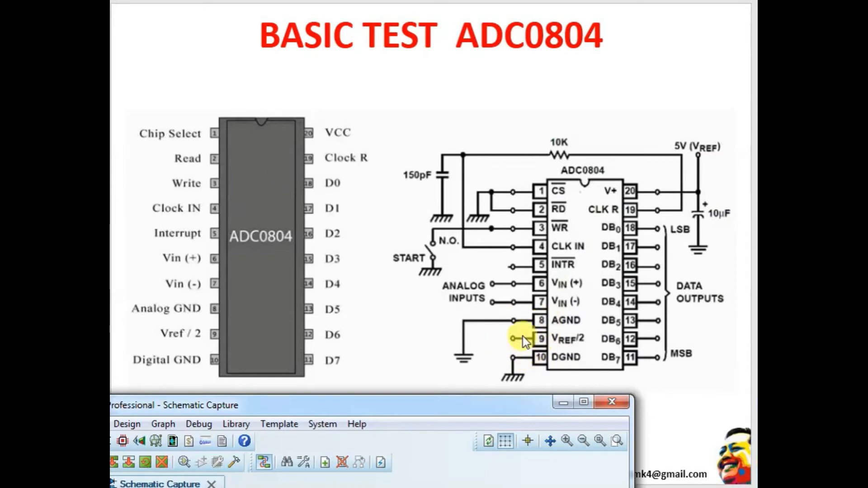
drag(447, 406, 523, 58)
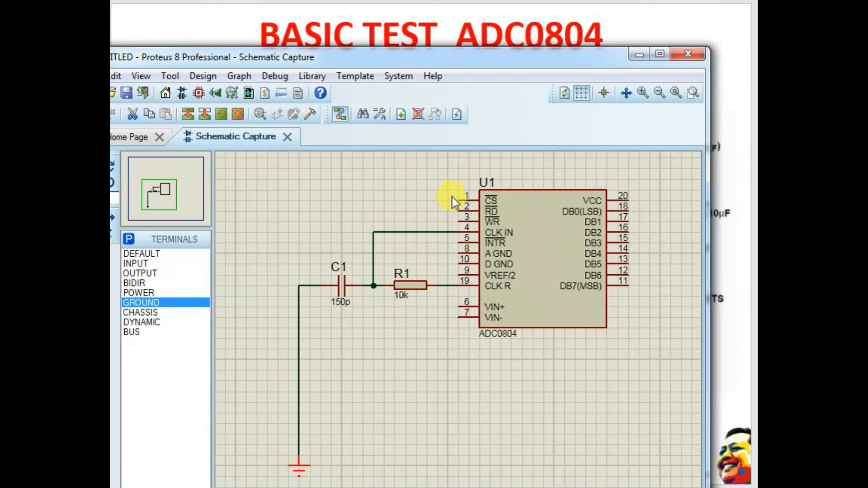
click(459, 199)
click(299, 285)
click(461, 210)
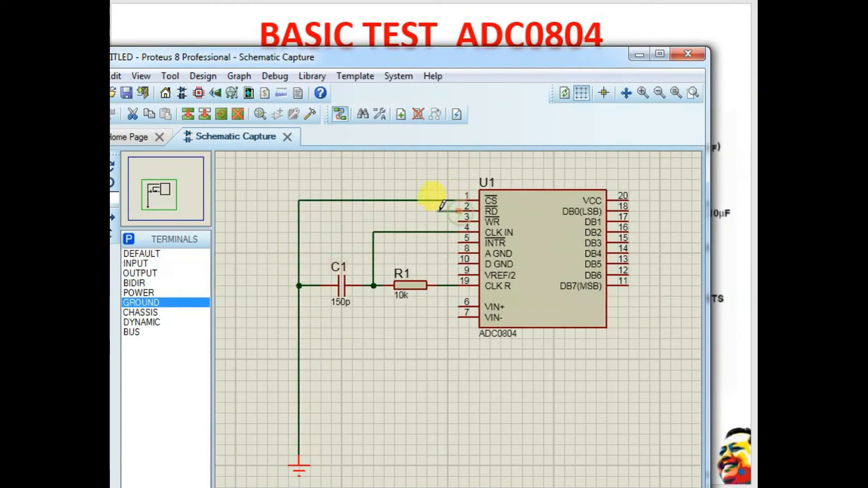
click(448, 201)
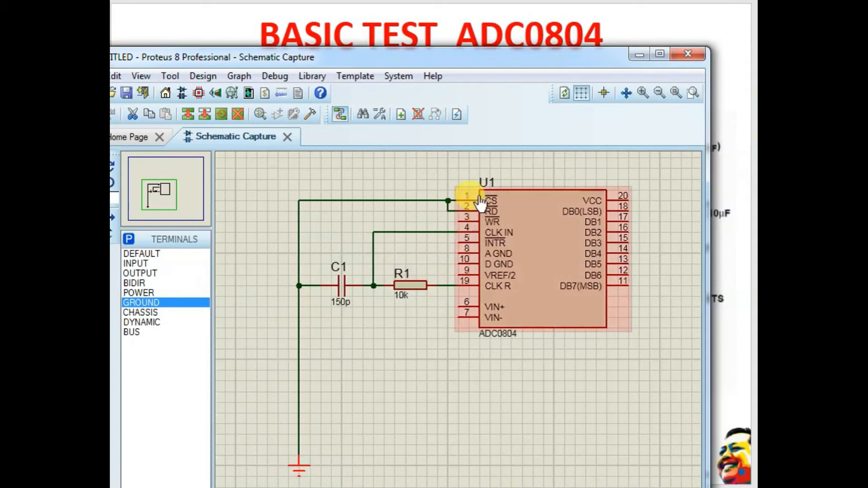
Wire the converter's A GND and D GND pins to the ground wire running from the CS and RD pins.
click(464, 251)
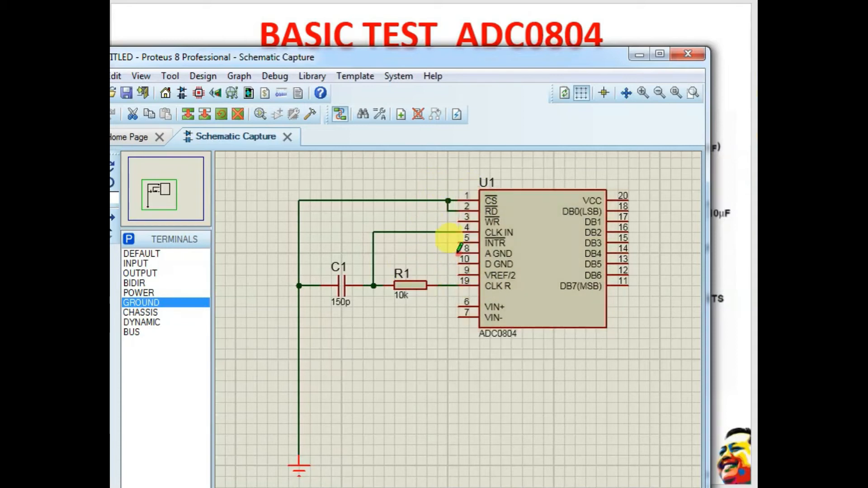
click(448, 211)
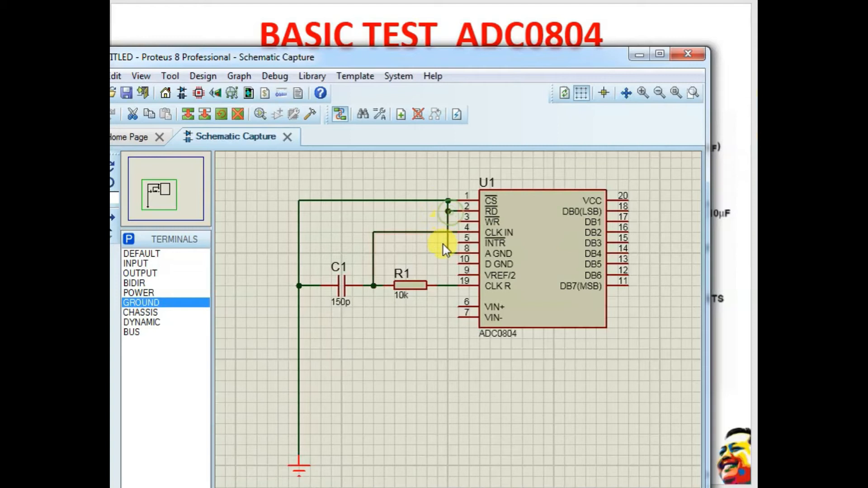
click(461, 263)
click(448, 253)
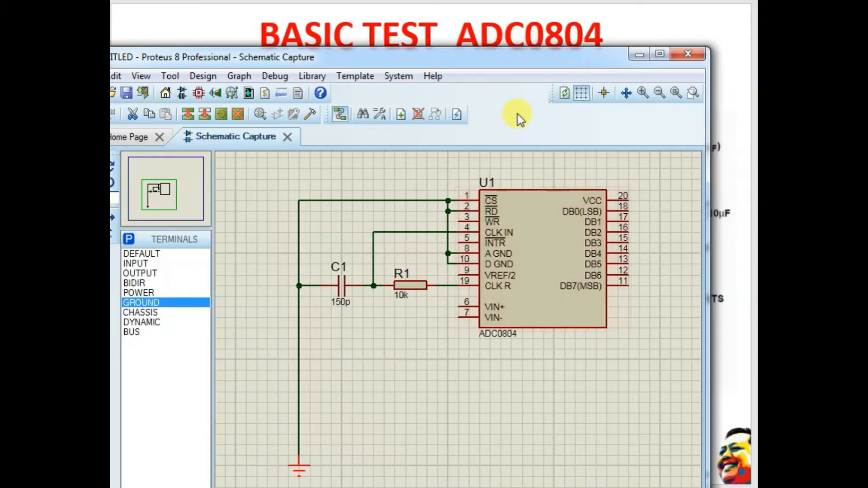
Check the reference circuit, place a POWER terminal above the converter's VCC side and wire it to the VCC pin.
drag(506, 57, 414, 390)
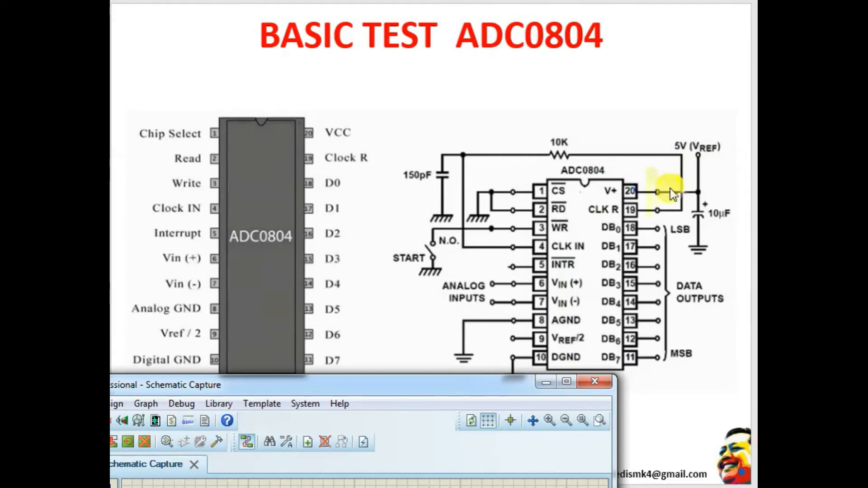
drag(421, 377, 551, 22)
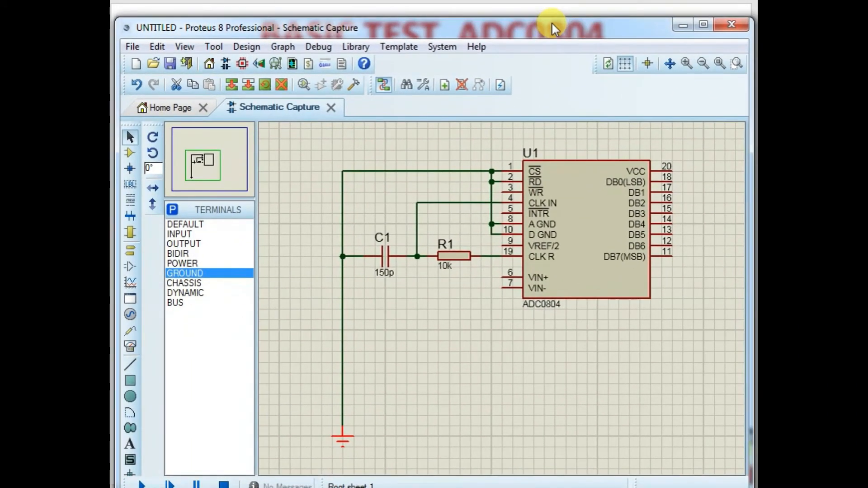
click(182, 265)
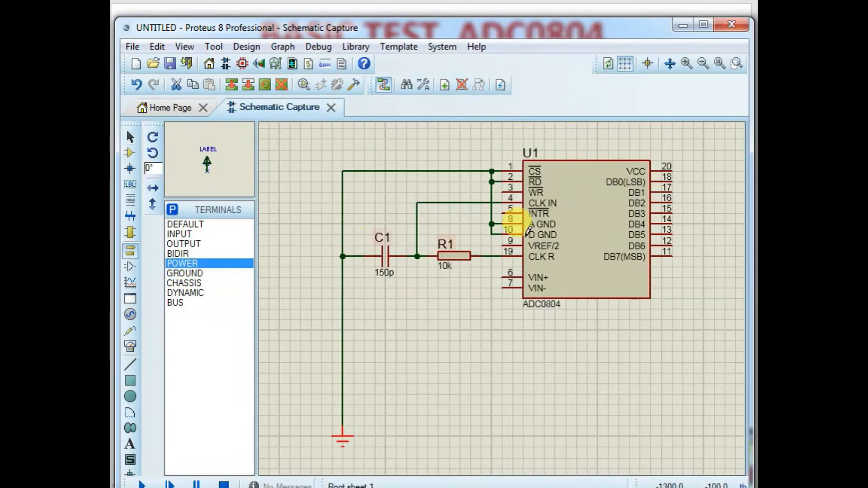
scroll(498, 287, up, 2)
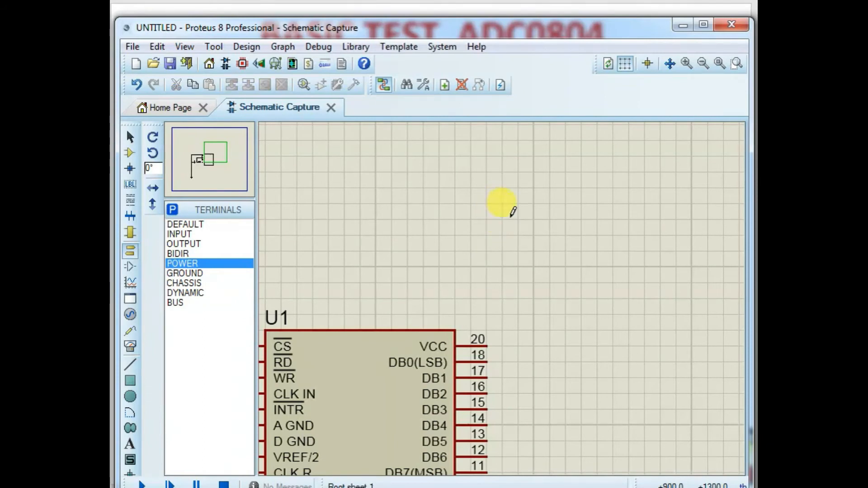
click(515, 216)
click(519, 234)
click(480, 340)
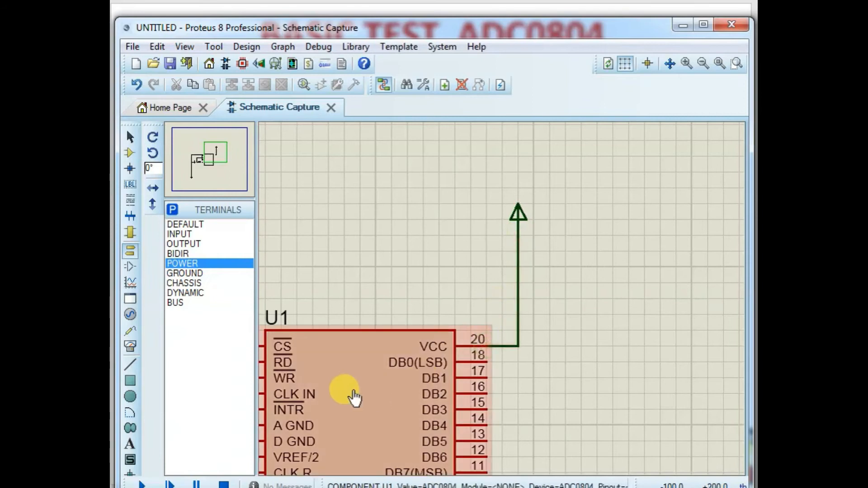
Place a SWITCH rotated 90° to the left of the capacitor's ground line, above the 150p capacitor.
scroll(354, 398, down, 3)
scroll(465, 329, up, 2)
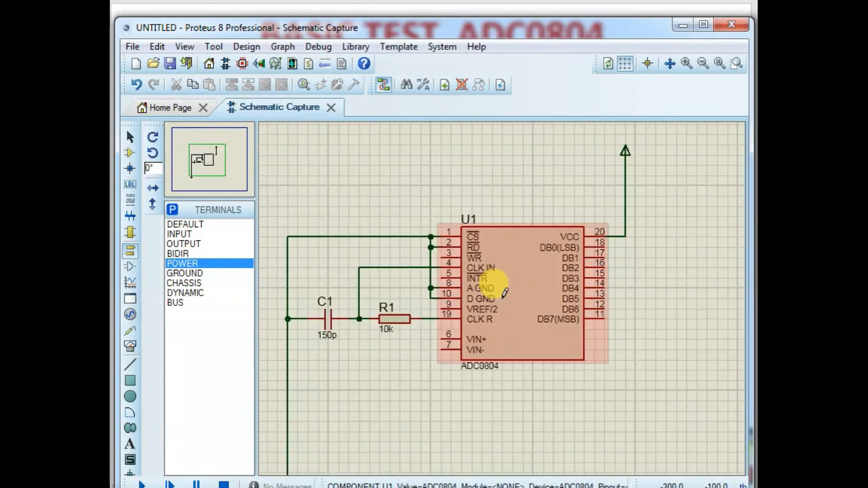
scroll(465, 291, down, 1)
scroll(490, 300, up, 1)
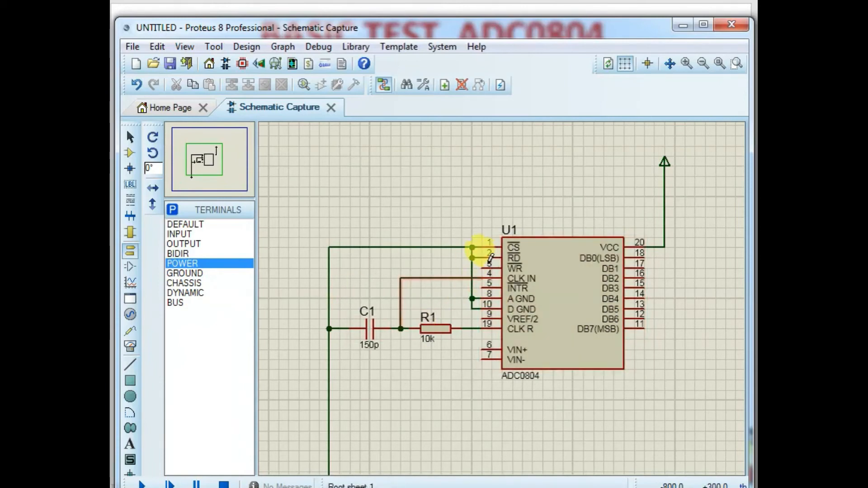
click(130, 152)
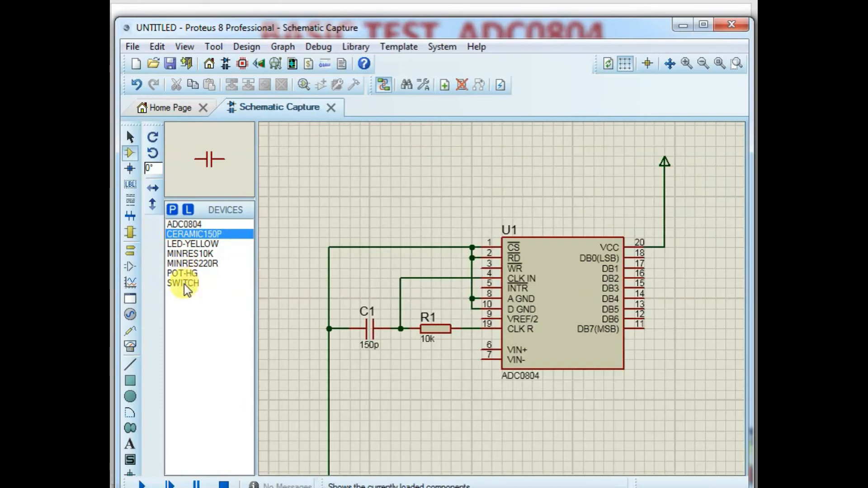
click(184, 284)
click(153, 156)
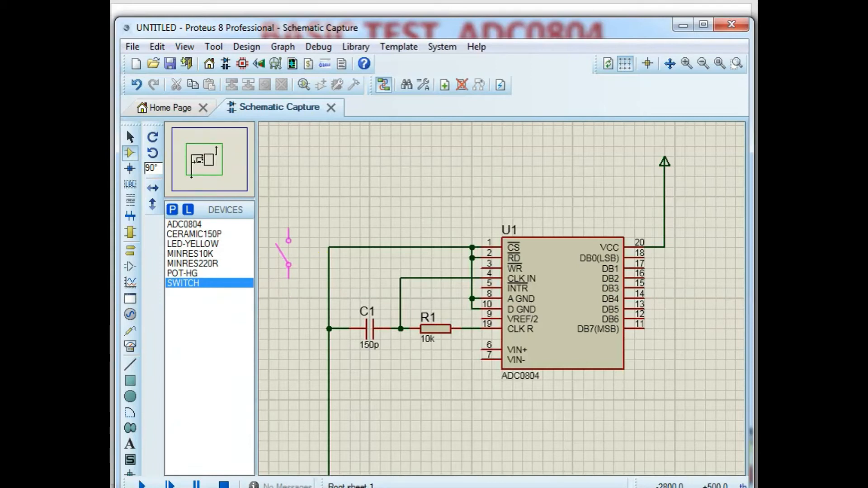
click(286, 220)
Wire the switch's lower end to the converter's WR pin and its upper end to the power line.
click(289, 256)
click(483, 268)
click(289, 207)
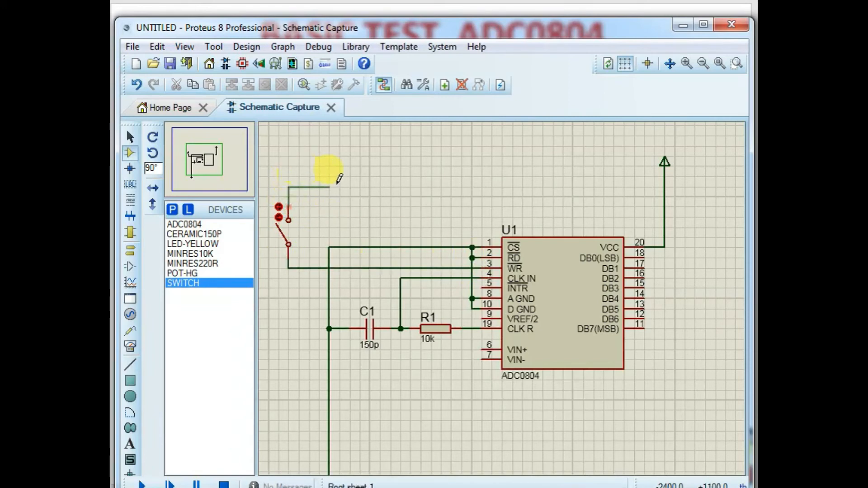
click(665, 187)
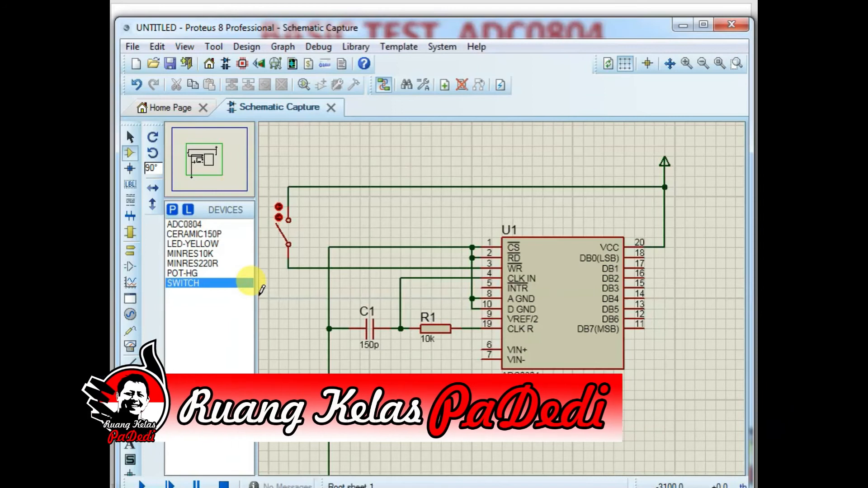
key(F7)
scroll(340, 296, down, 1)
scroll(398, 294, up, 2)
scroll(524, 296, down, 1)
scroll(755, 334, up, 1)
scroll(754, 333, down, 1)
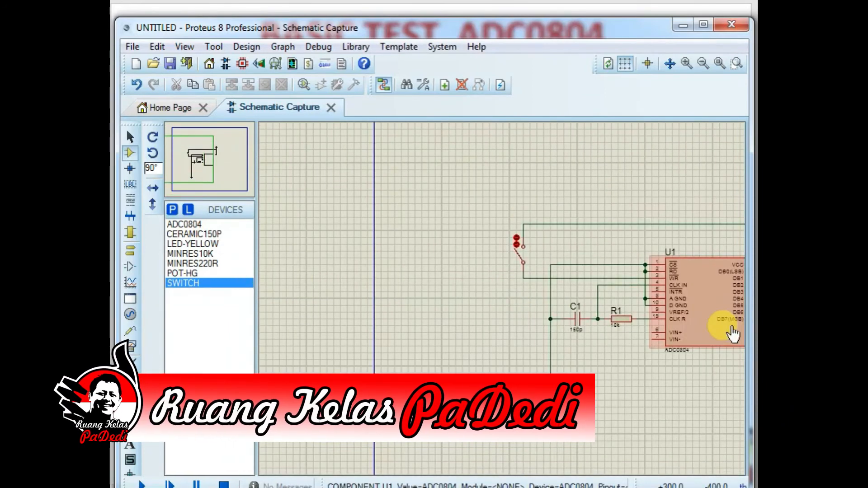
scroll(733, 333, up, 2)
scroll(498, 287, down, 2)
scroll(501, 305, up, 1)
scroll(496, 285, down, 1)
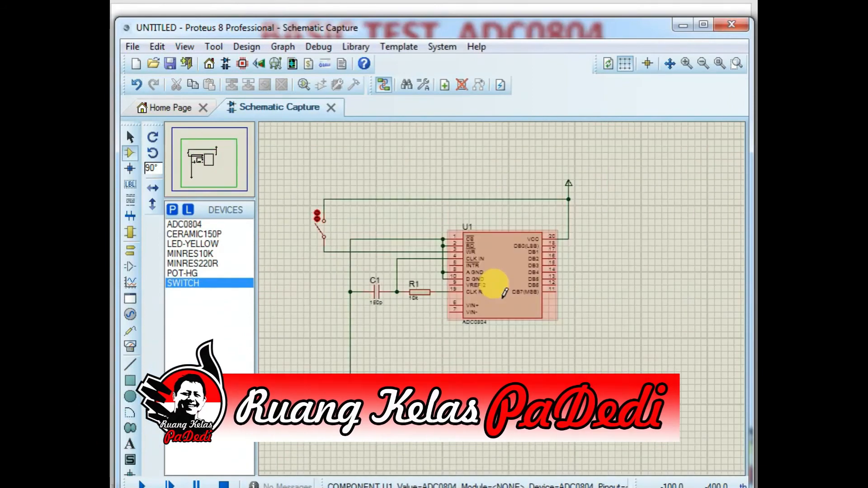
scroll(496, 287, up, 2)
scroll(504, 292, down, 1)
scroll(504, 292, down, 1)
scroll(504, 293, up, 1)
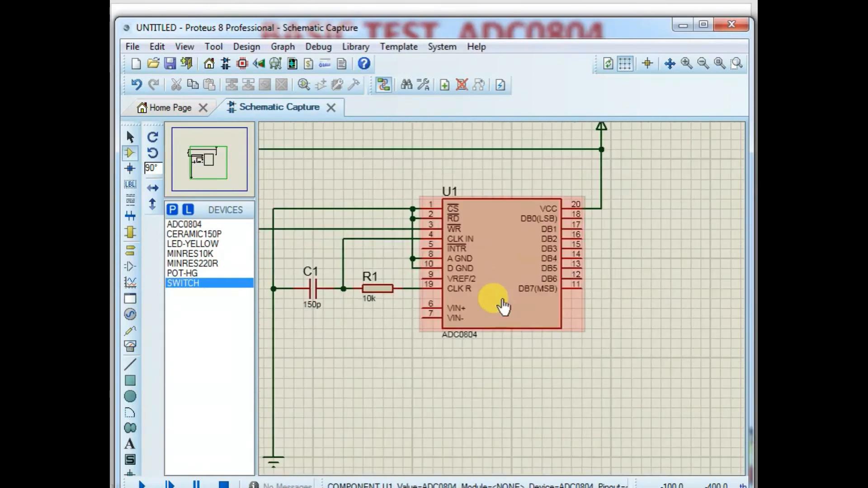
Place a POT-HG potentiometer at 0° rotation below the switch, to the left of the 150p capacitor.
scroll(505, 292, down, 1)
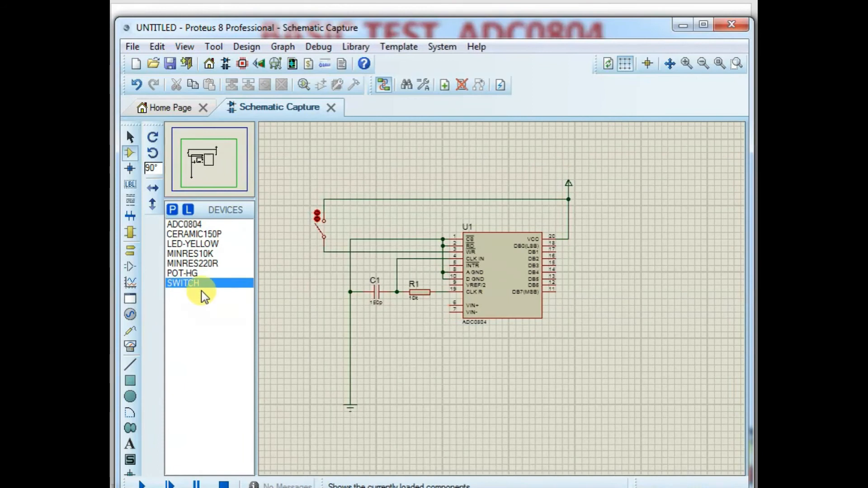
click(199, 275)
click(152, 153)
click(152, 153)
click(152, 154)
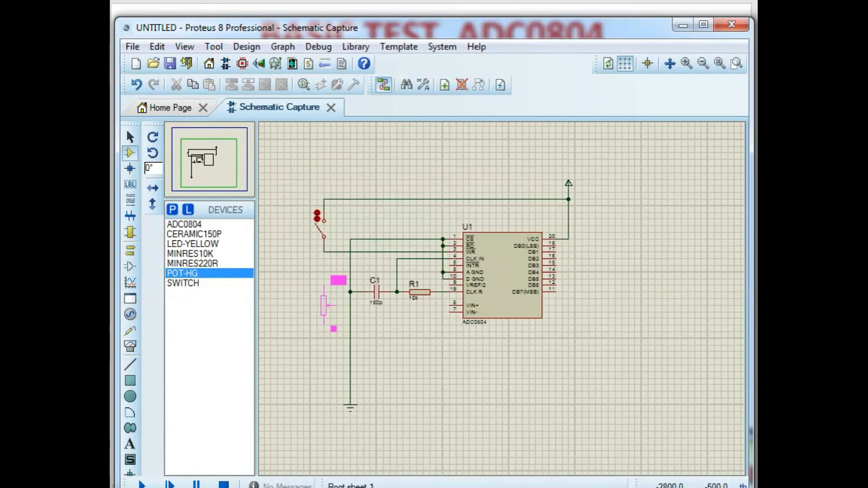
click(301, 305)
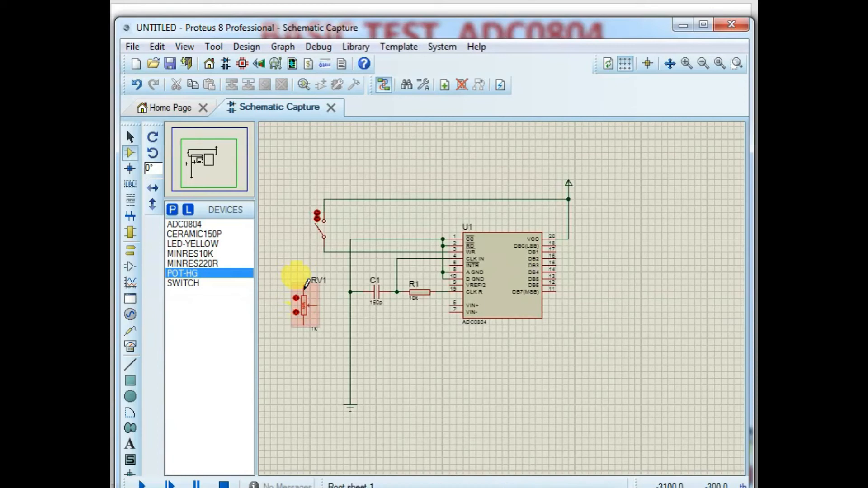
Wire the potentiometer's upper end to the power line at the switch and its lower end to the ground line.
click(304, 285)
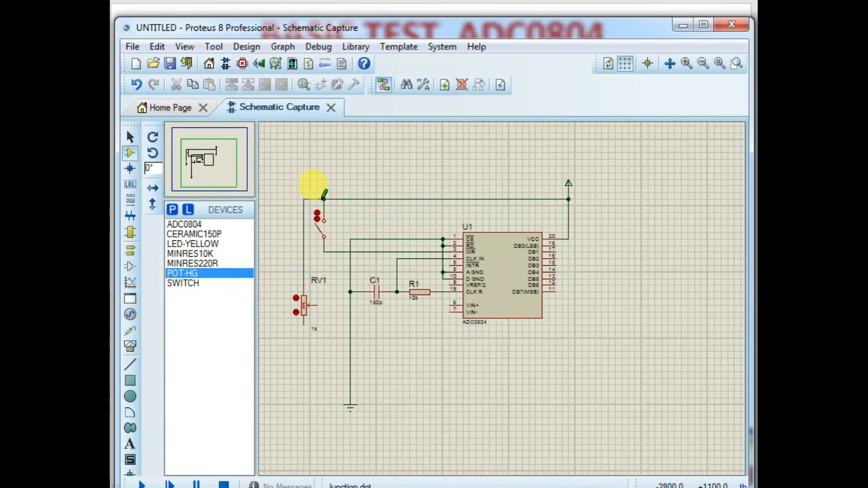
click(305, 324)
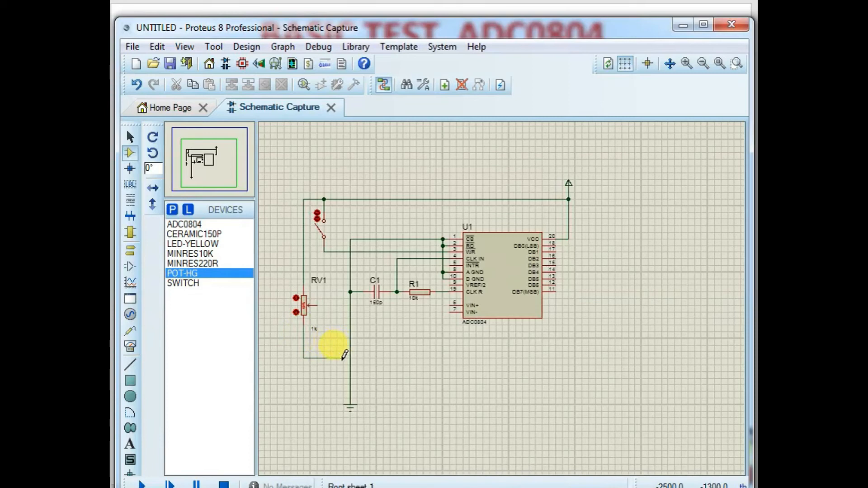
click(351, 391)
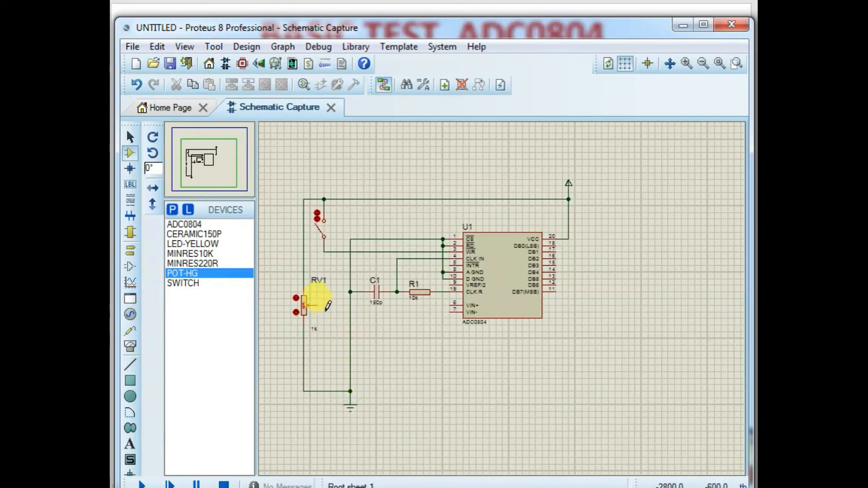
Move the 150p value label above the capacitor to clear the path for the potentiometer's wiper wire.
click(309, 305)
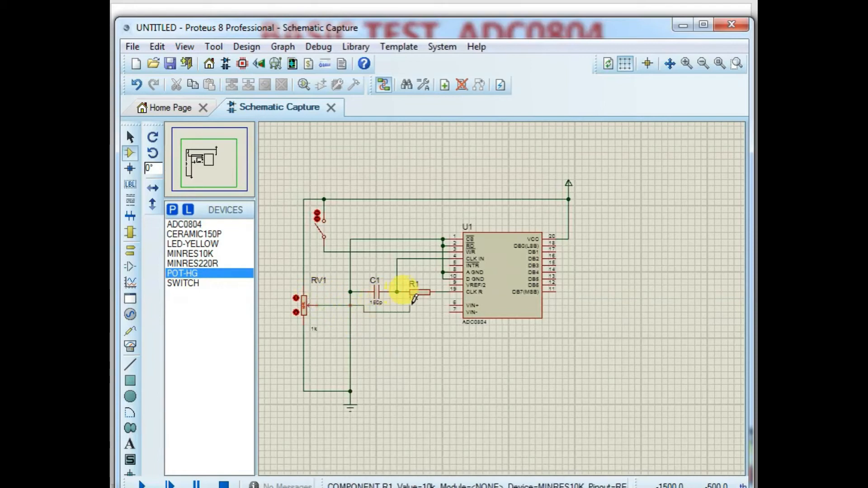
scroll(366, 308, up, 2)
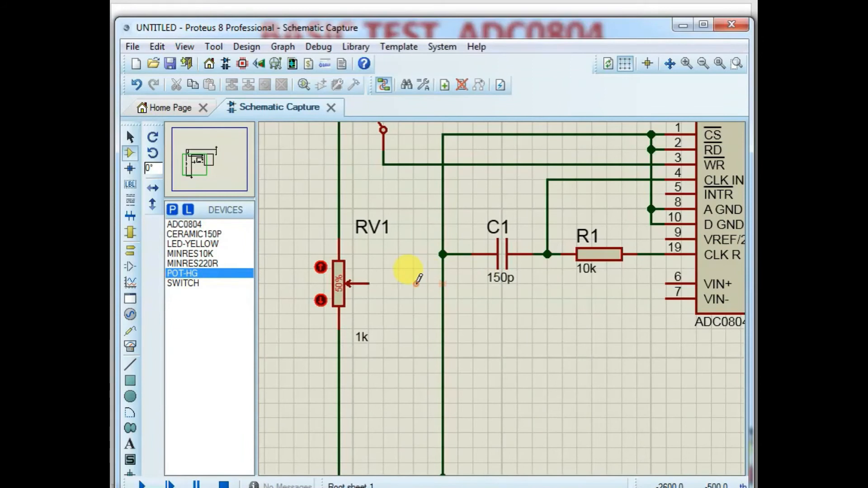
click(507, 283)
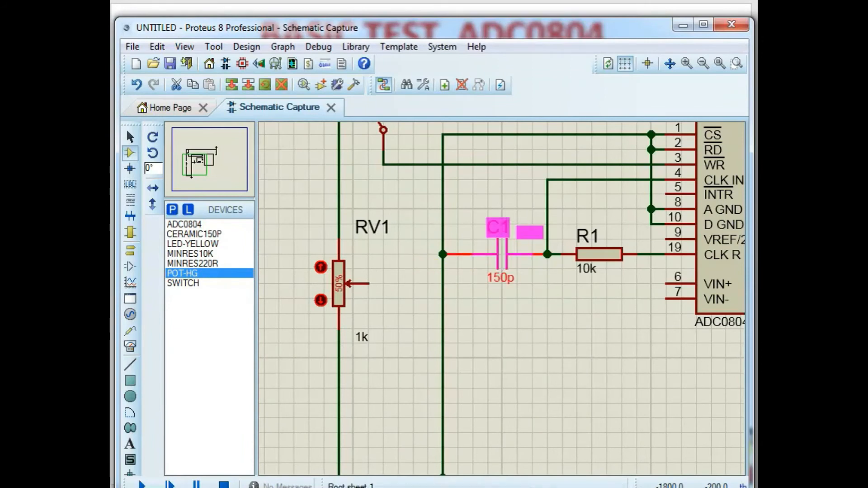
drag(501, 277, 528, 233)
click(519, 296)
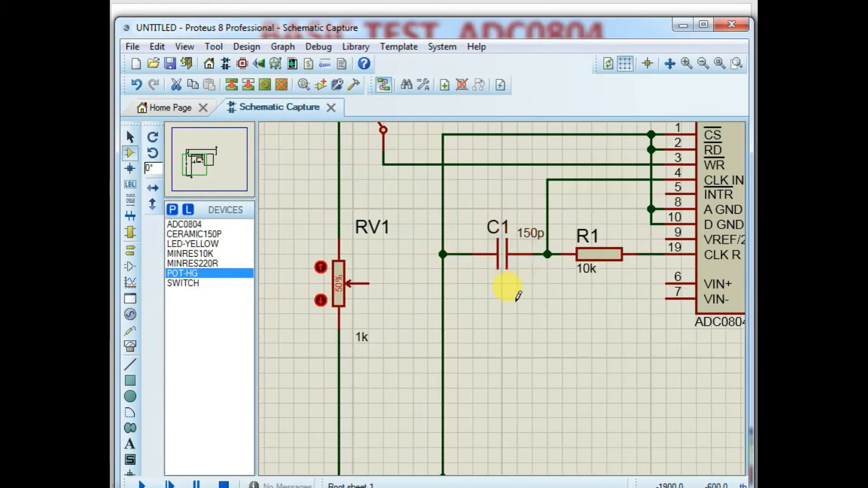
Wire the potentiometer's wiper to the VIN+ pin and the VIN- pin to the ground wire at D GND.
click(370, 284)
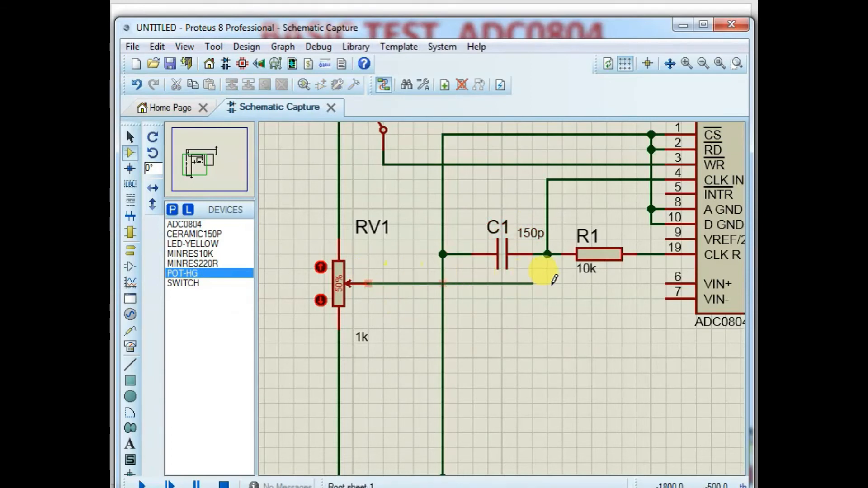
click(665, 284)
scroll(616, 306, down, 2)
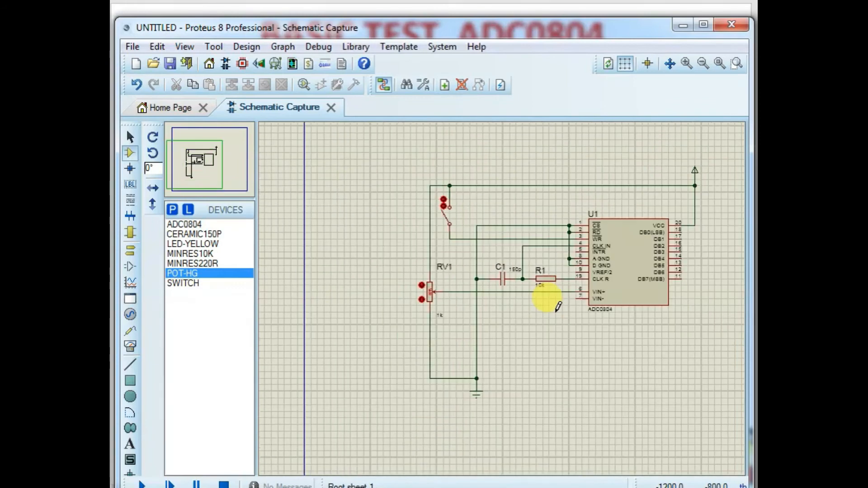
scroll(548, 294, up, 2)
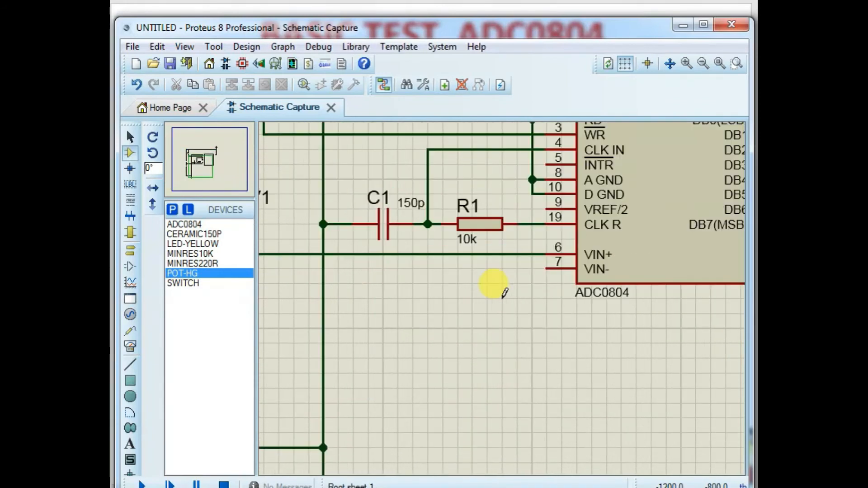
click(547, 268)
click(533, 179)
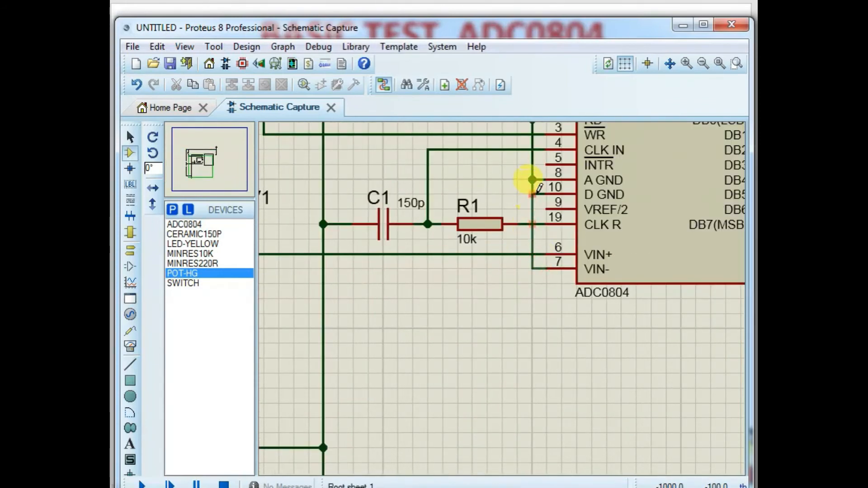
Place a MINRES220R resistor rotated to 90° in the open area below the ADC0804.
scroll(479, 287, down, 2)
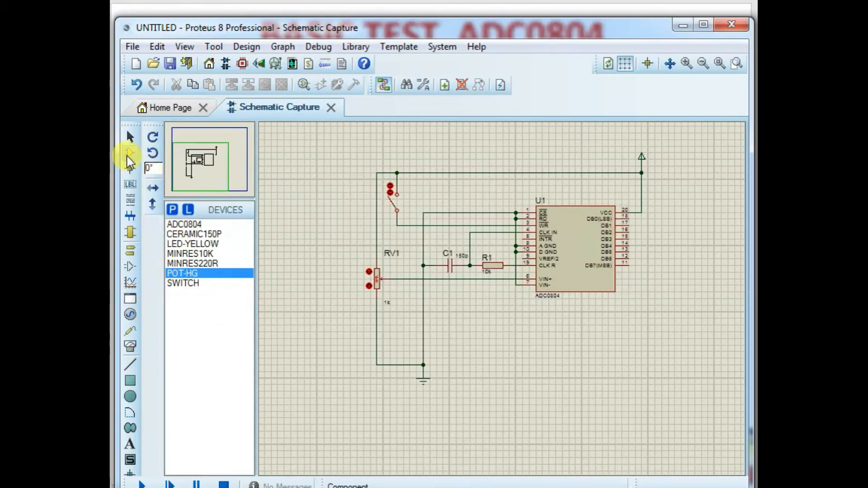
click(186, 262)
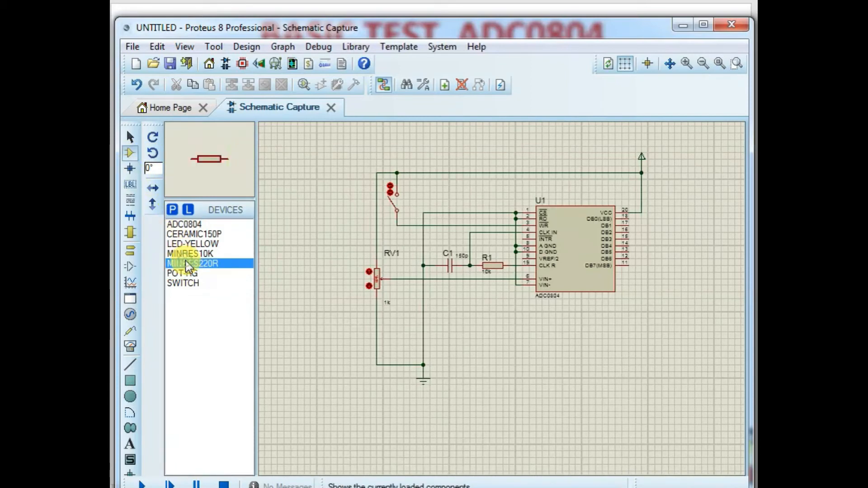
click(153, 152)
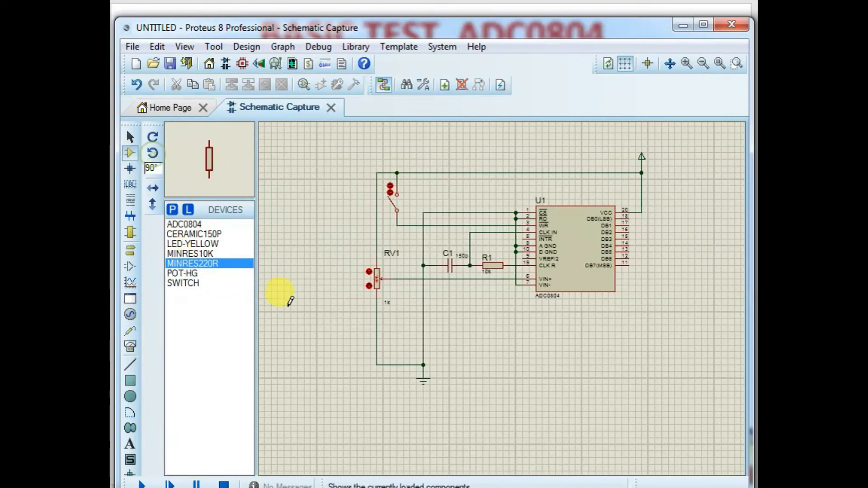
click(546, 390)
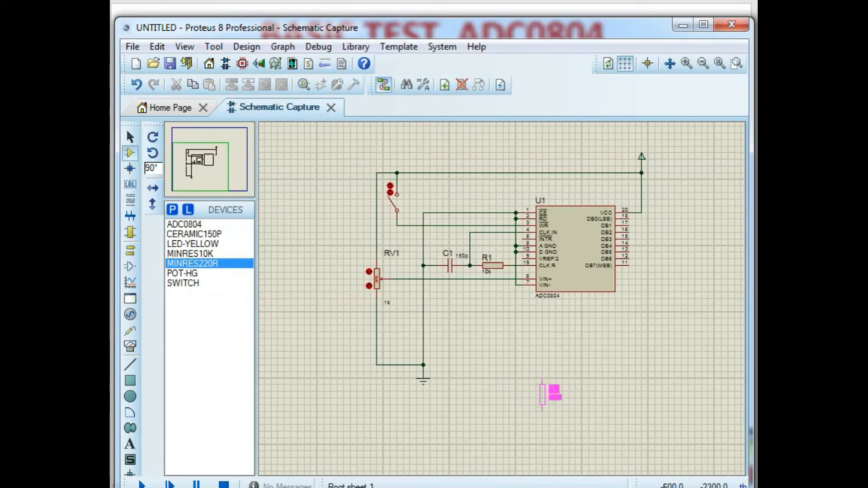
click(545, 394)
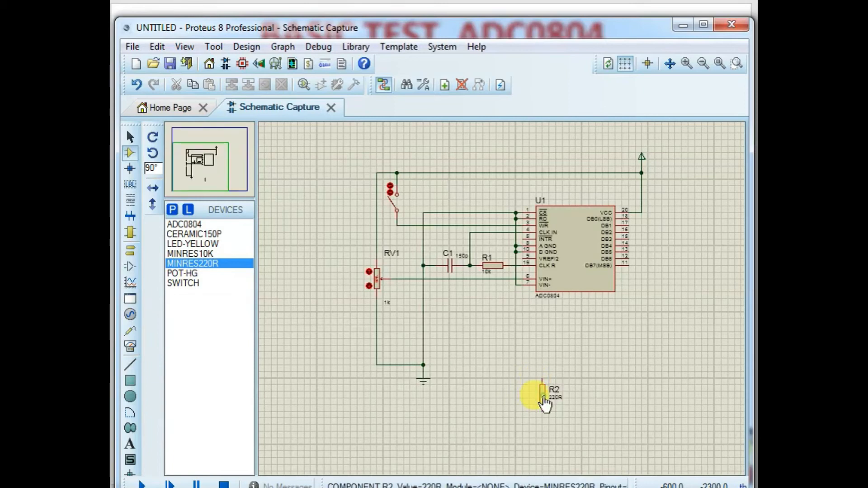
Place seven more vertical 220R resistors beside the first, evenly spaced two grid squares apart, without replacing any existing component.
scroll(560, 410, up, 2)
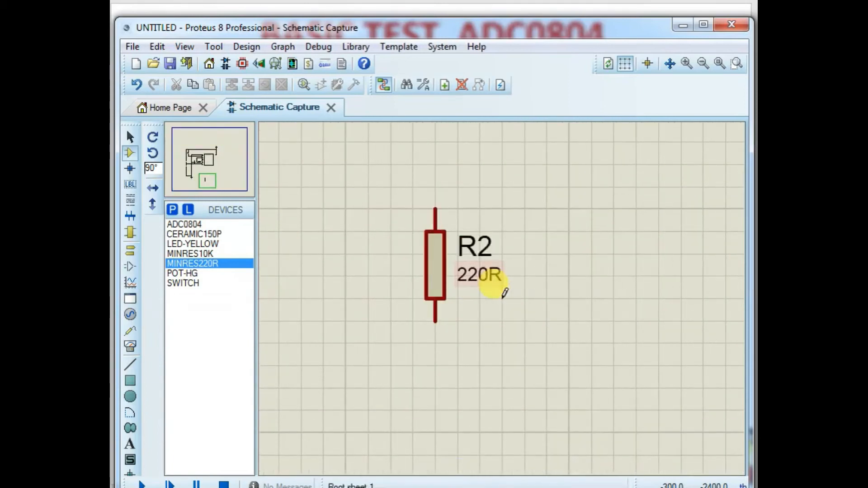
click(504, 294)
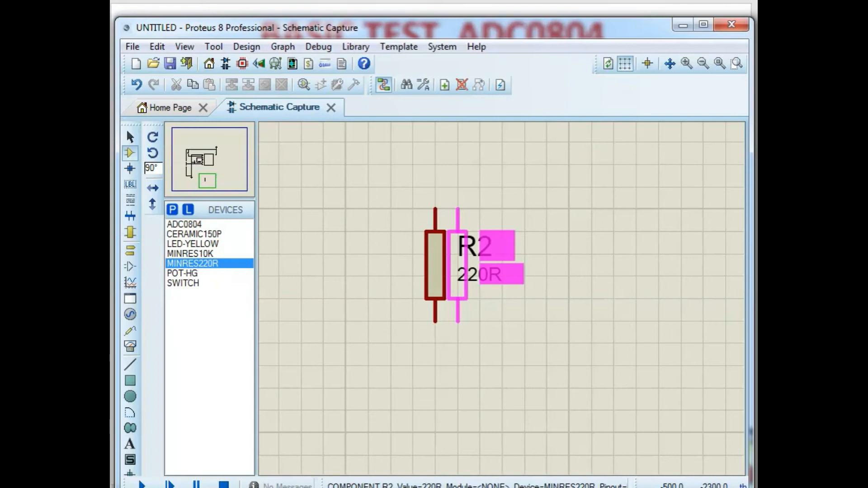
click(475, 286)
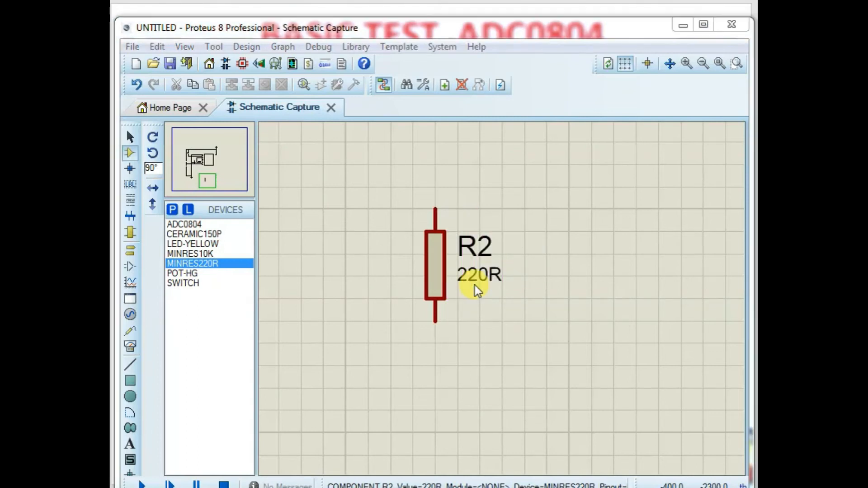
click(472, 288)
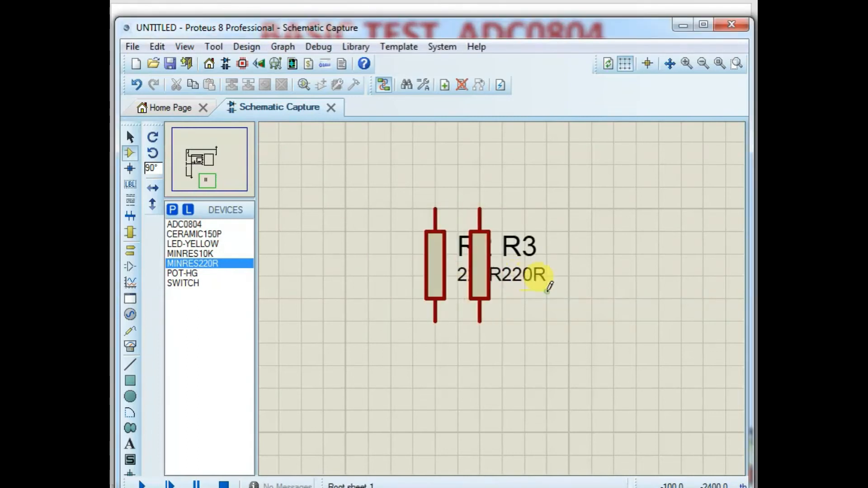
click(506, 289)
click(465, 288)
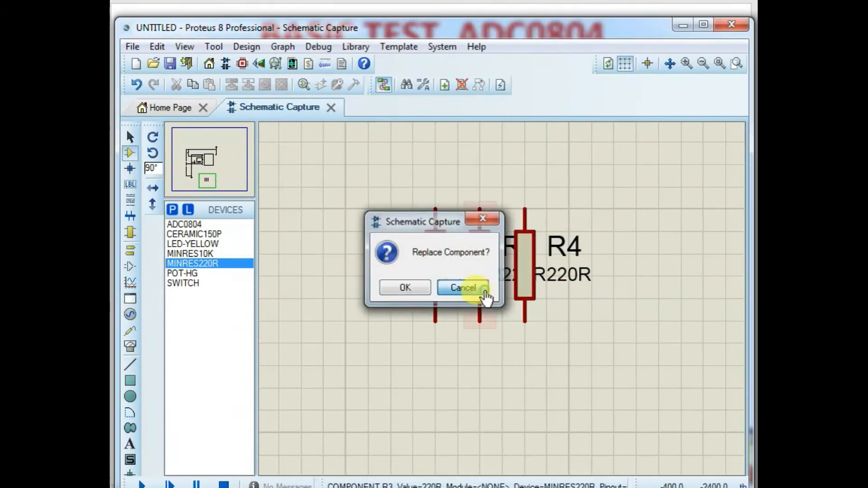
click(579, 286)
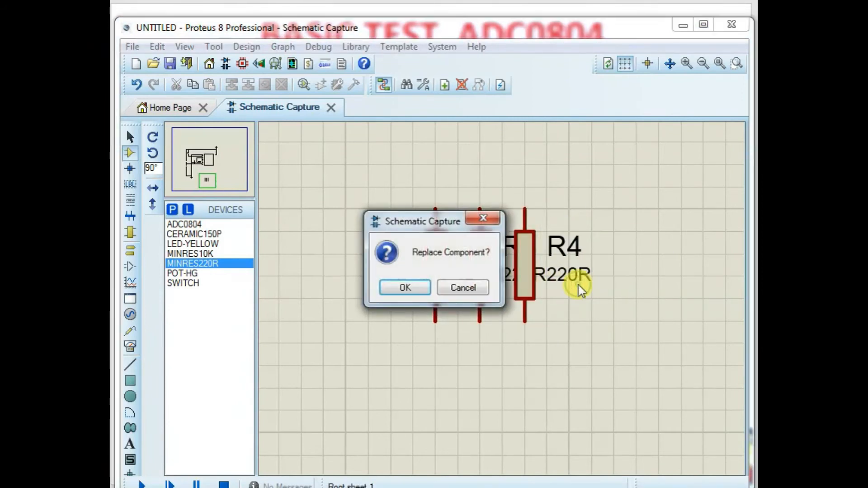
click(470, 287)
click(651, 317)
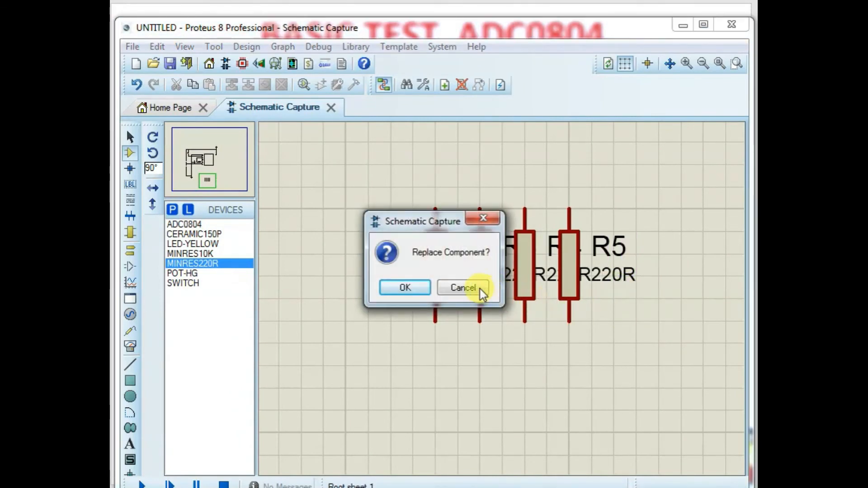
click(480, 289)
click(671, 316)
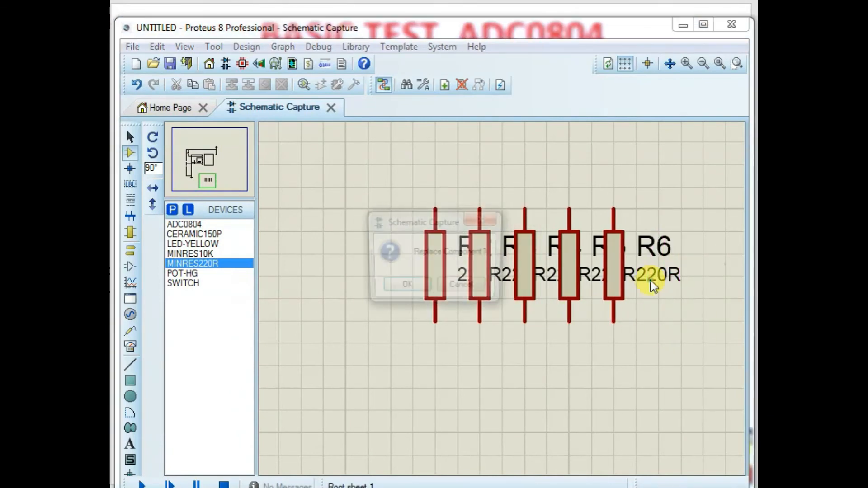
click(471, 288)
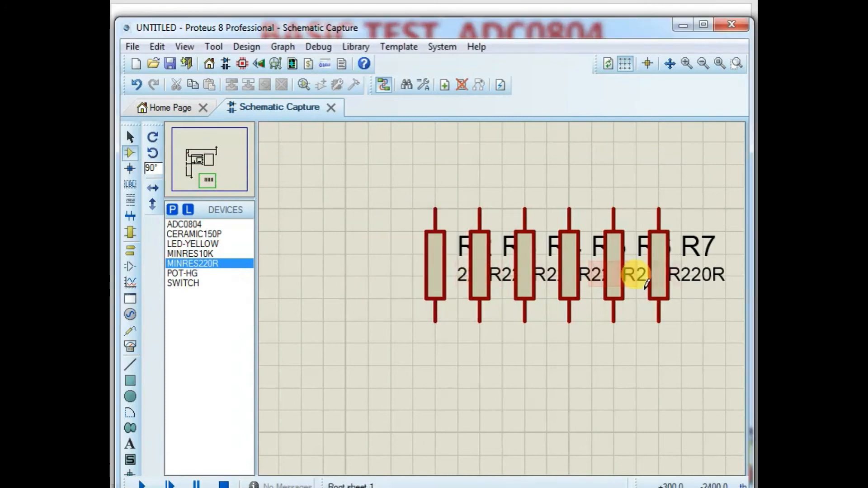
scroll(633, 278, down, 3)
scroll(505, 293, up, 2)
click(490, 288)
click(472, 288)
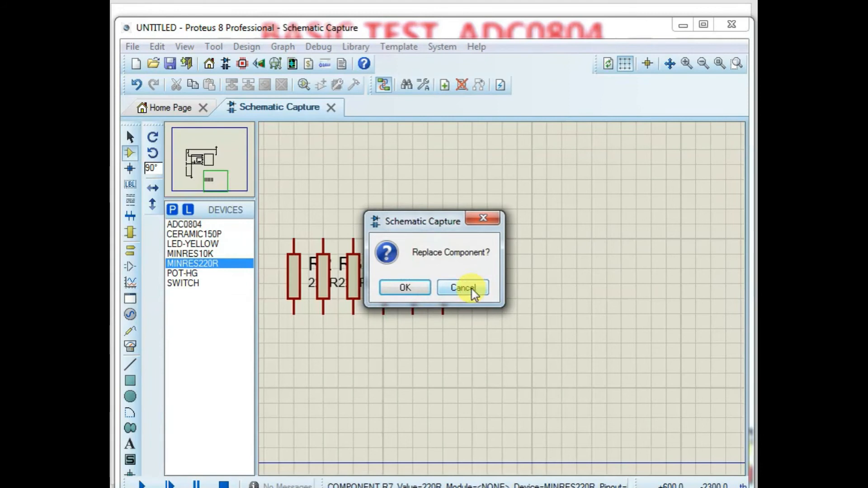
click(471, 289)
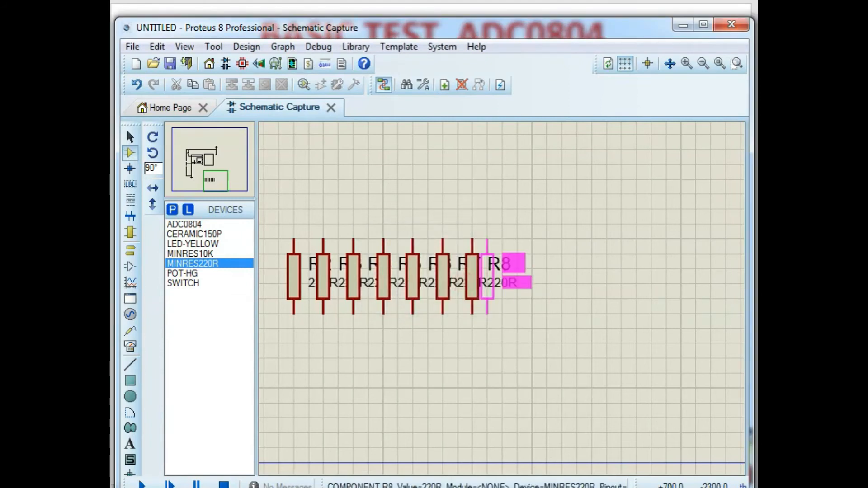
click(497, 289)
click(468, 292)
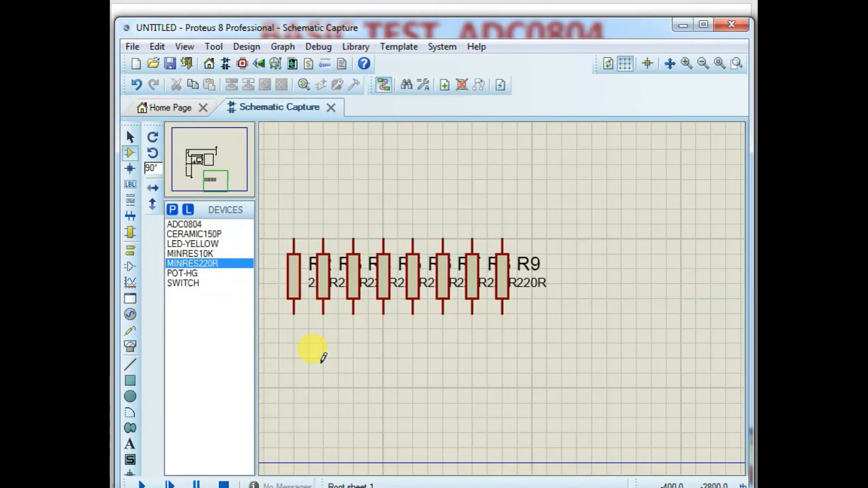
Place an LED-YELLOW at 0° rotation directly below the leftmost 220R resistor.
click(188, 247)
click(149, 151)
click(294, 346)
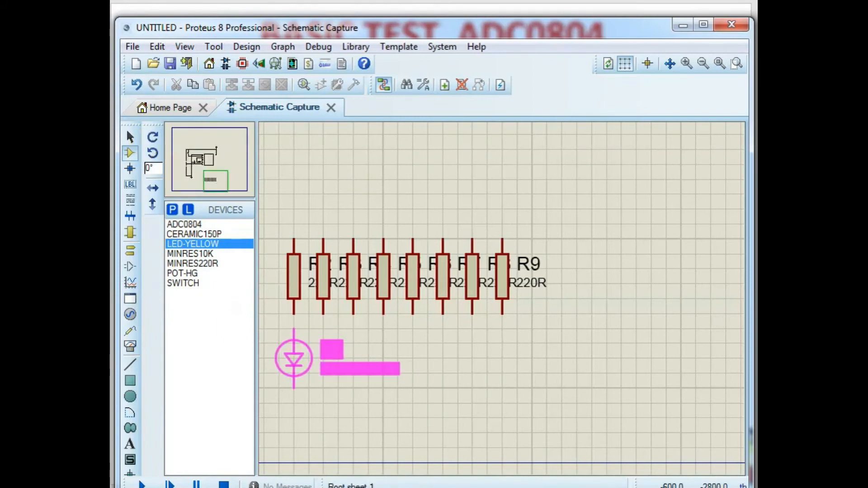
click(294, 359)
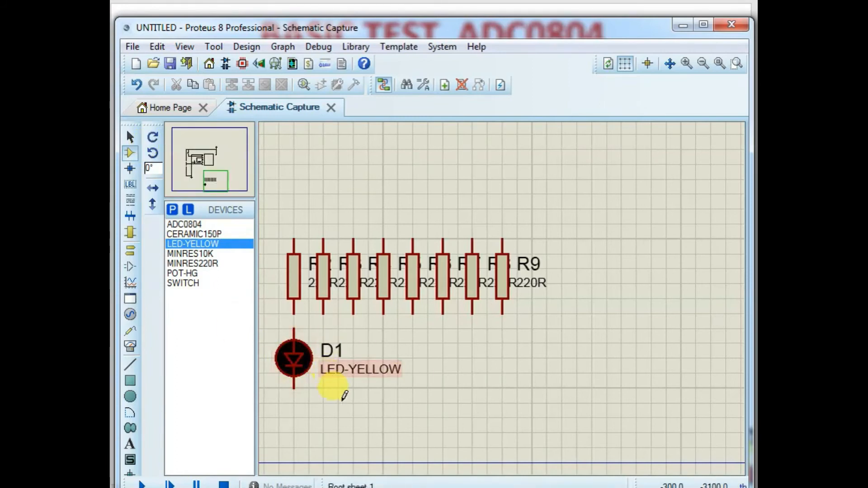
Place seven more LED-YELLOW parts in a row, one under each remaining 220R resistor, without replacing any existing component.
click(321, 357)
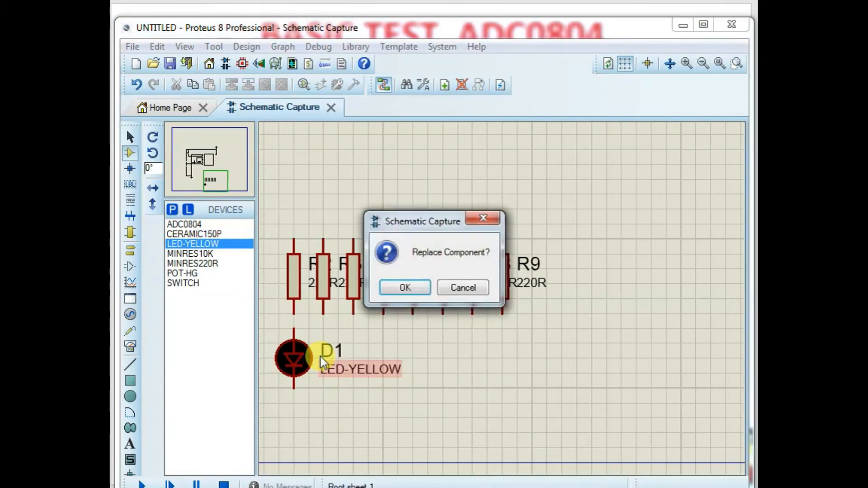
click(454, 286)
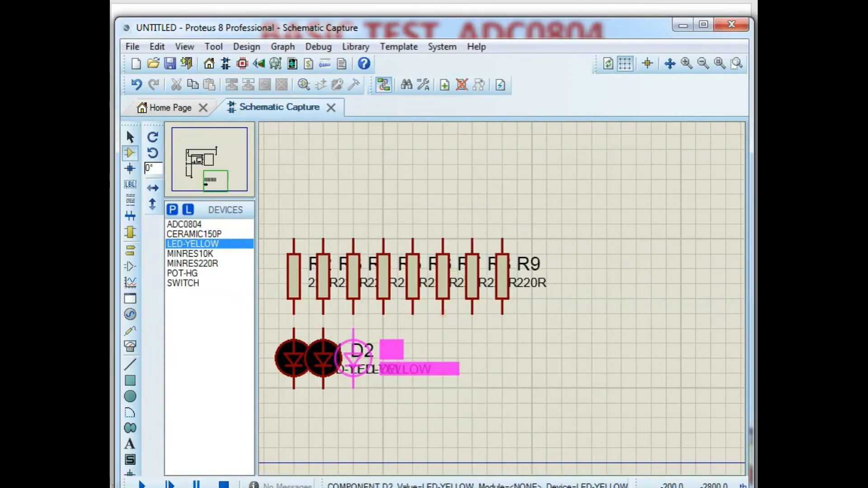
click(363, 360)
click(453, 290)
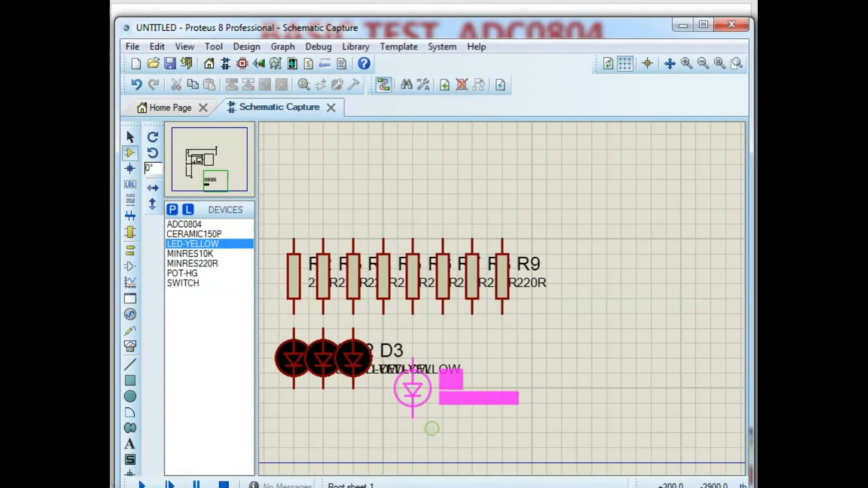
click(387, 351)
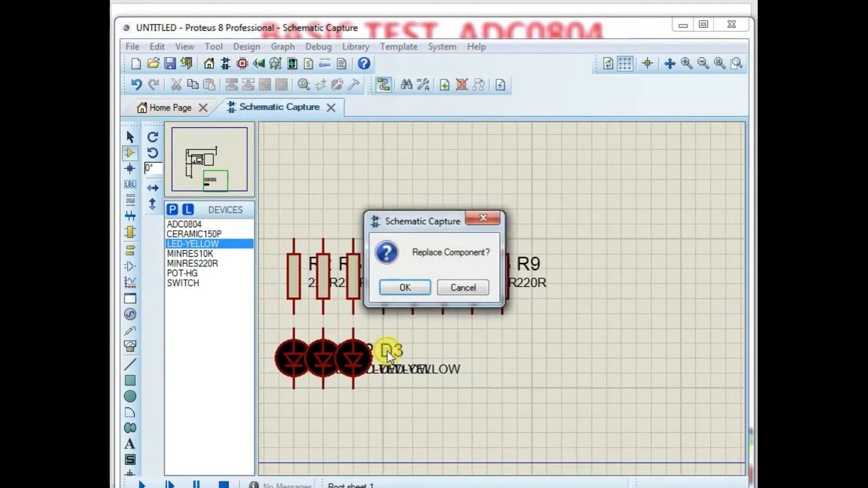
click(461, 288)
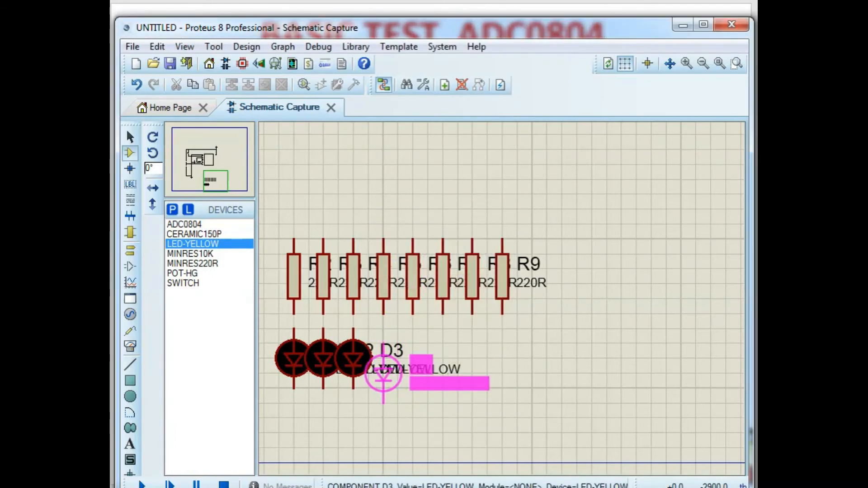
click(389, 367)
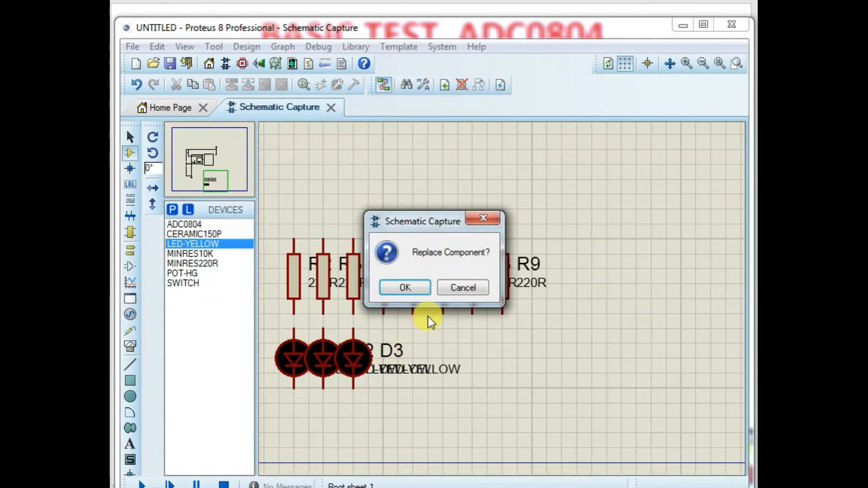
click(452, 287)
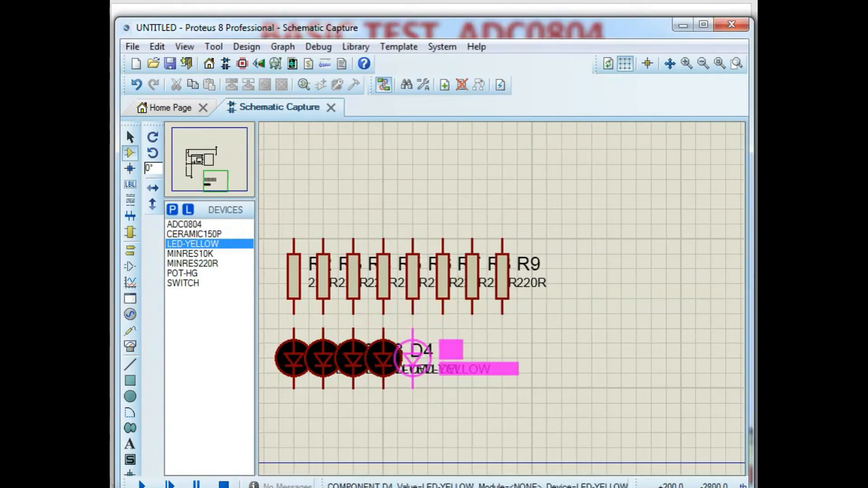
click(412, 357)
click(452, 289)
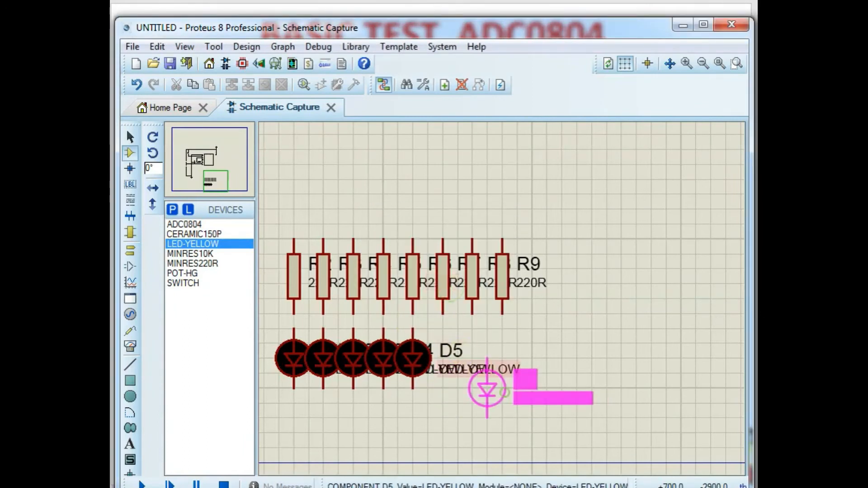
click(444, 358)
click(474, 293)
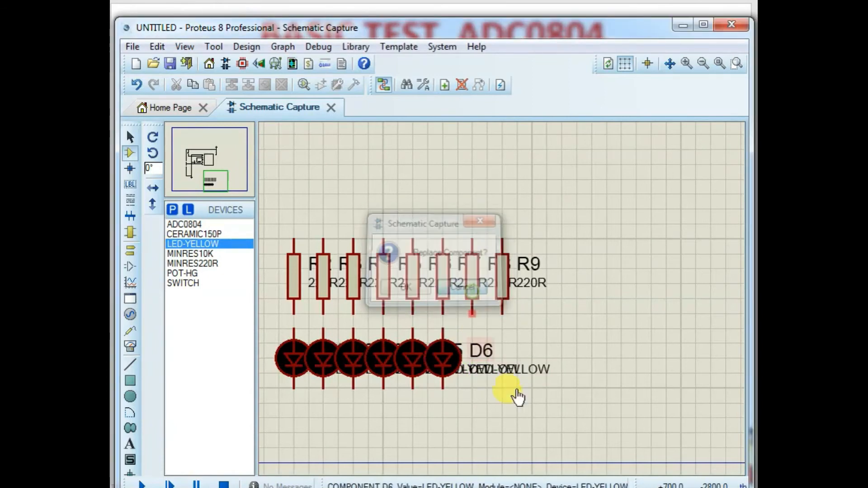
click(471, 368)
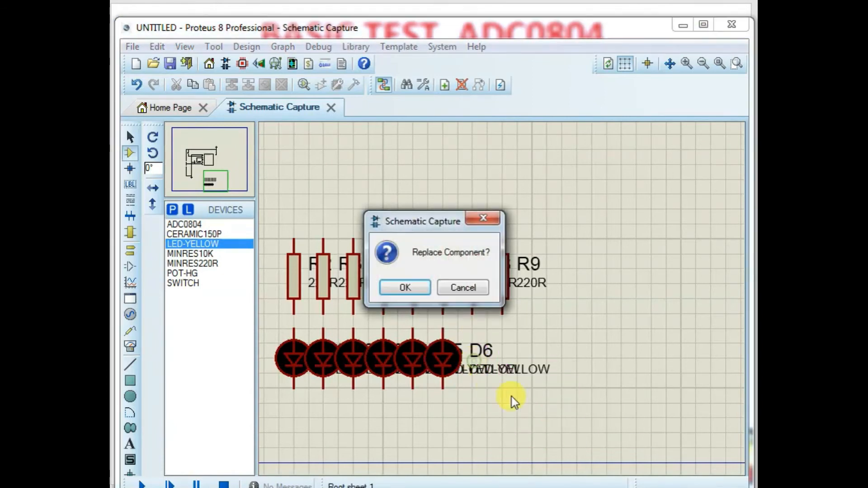
click(476, 294)
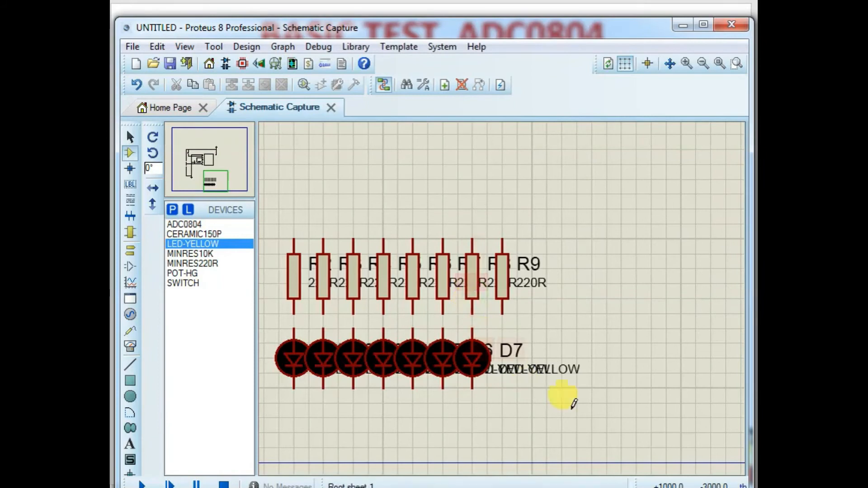
click(502, 360)
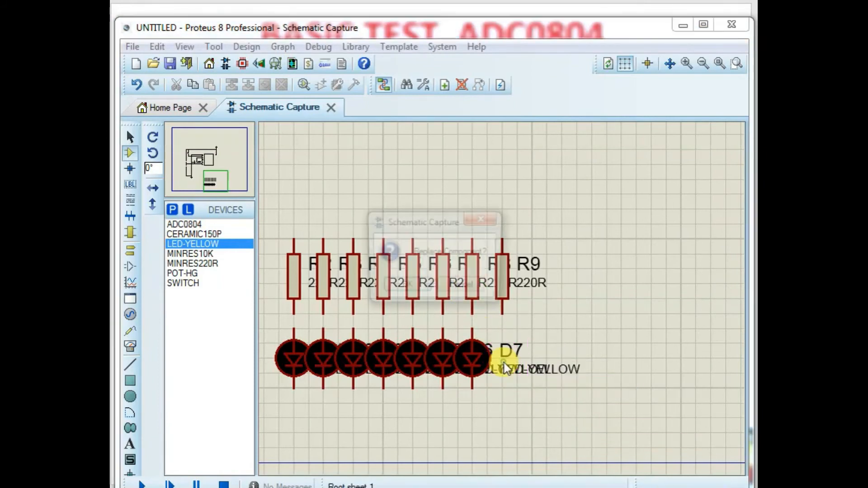
click(463, 290)
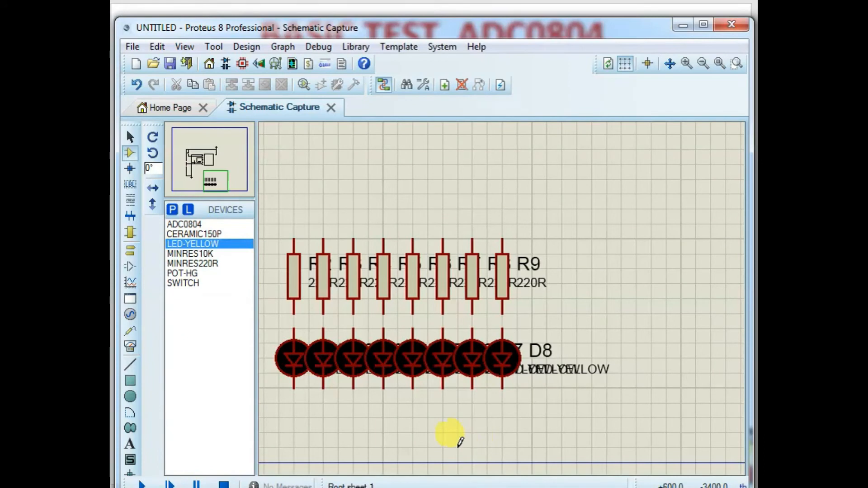
Try to join the cathodes of all eight LEDs with a common wire running below the row.
click(294, 390)
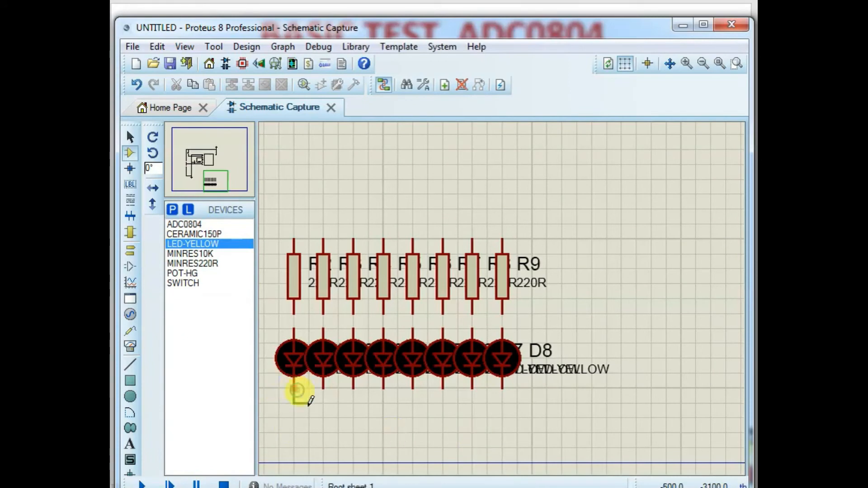
click(502, 390)
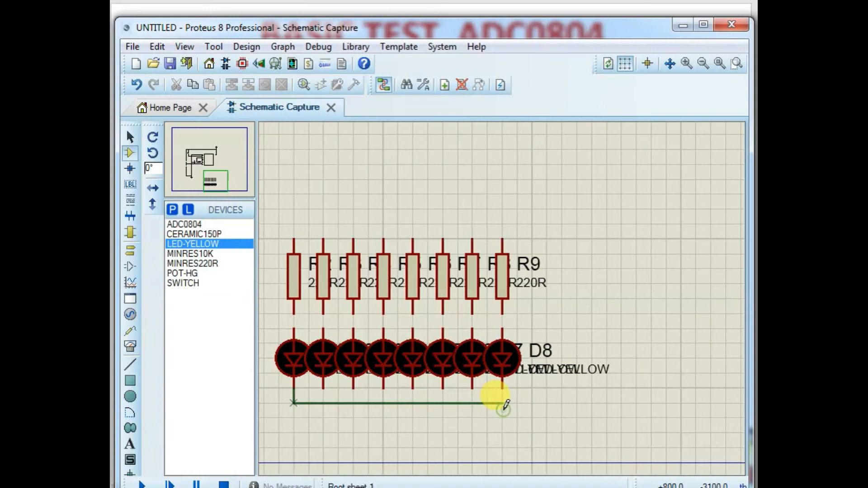
double_click(324, 388)
double_click(355, 388)
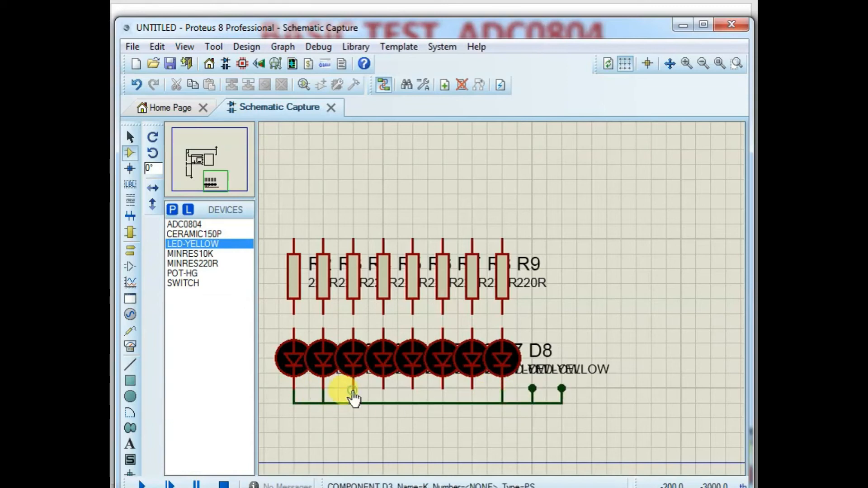
double_click(383, 388)
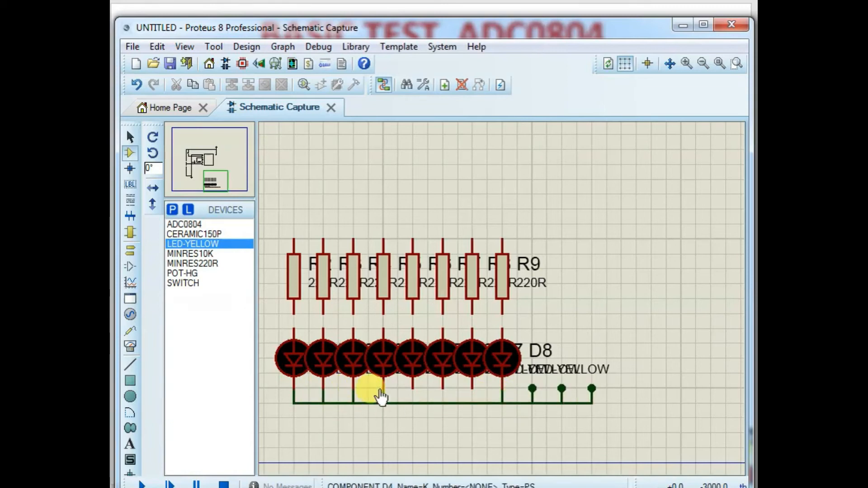
double_click(413, 388)
double_click(443, 388)
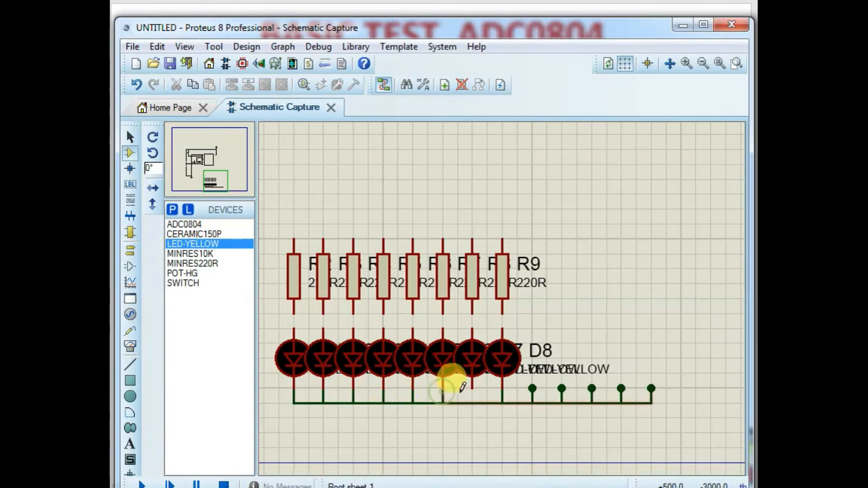
double_click(471, 388)
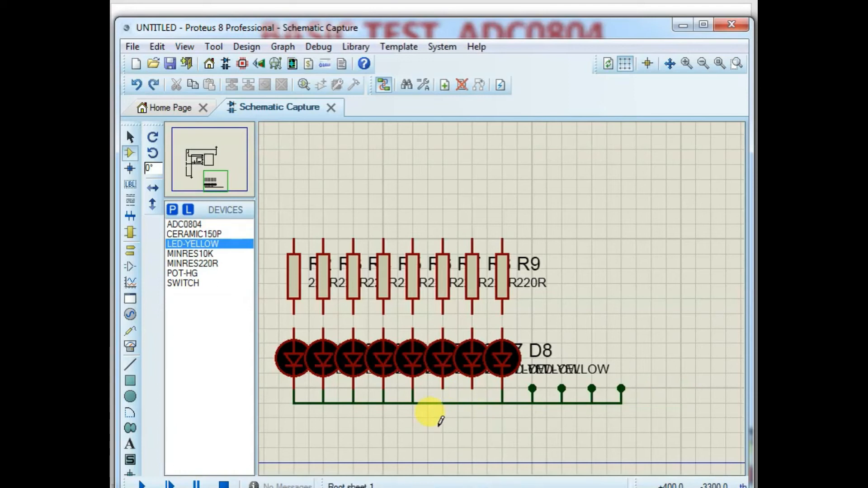
Undo all the common cathode wiring below the LED row, keeping the LEDs and resistors in place.
key(ctrl+z)
key(ctrl+z)
key(ctrl+z)
key(ctrl+z)
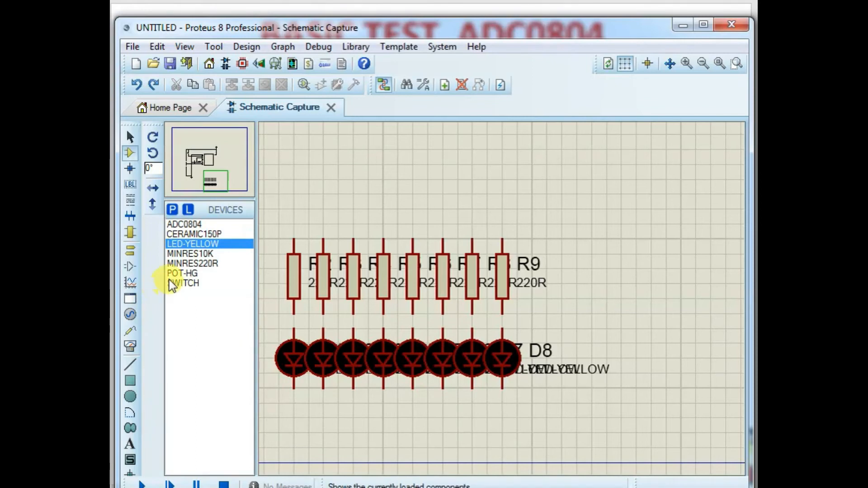
Wire the rightmost LED's cathode below the row and over to the ground wire at the potentiometer's lower corner.
key(F7)
key(F7)
key(F7)
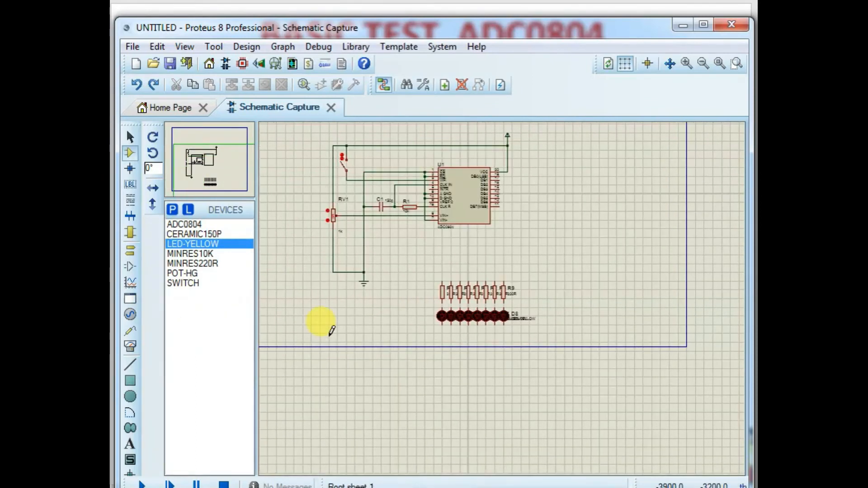
key(F6)
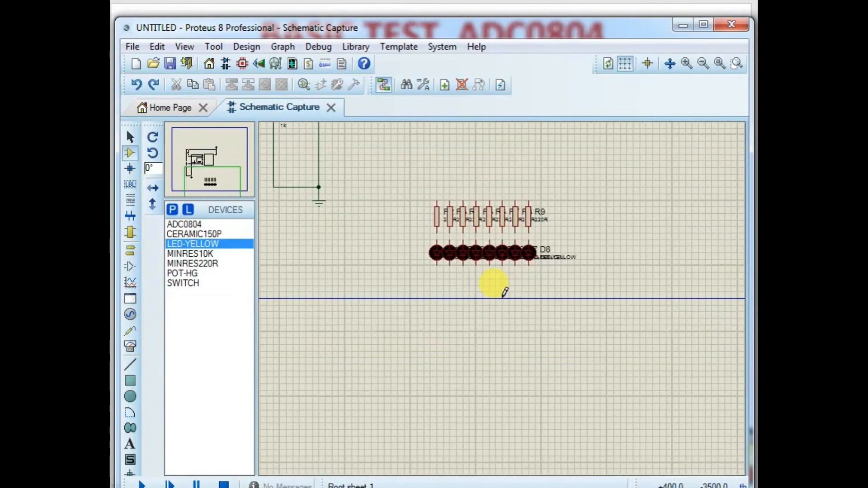
click(529, 266)
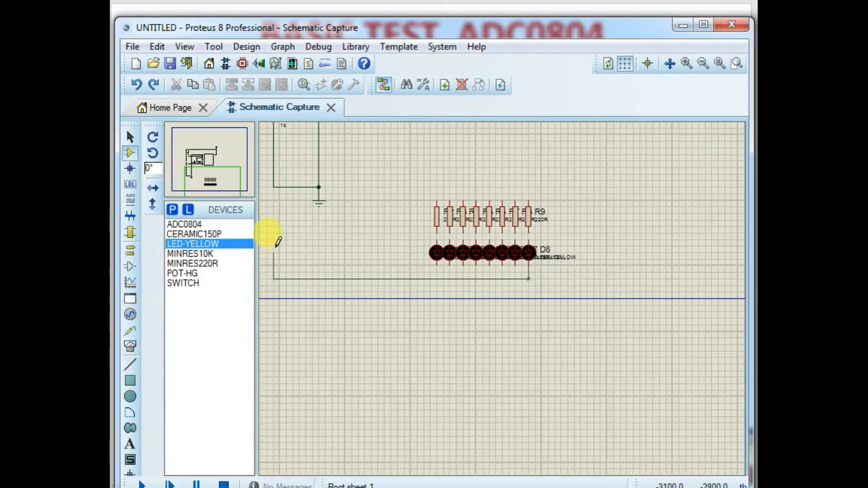
click(275, 187)
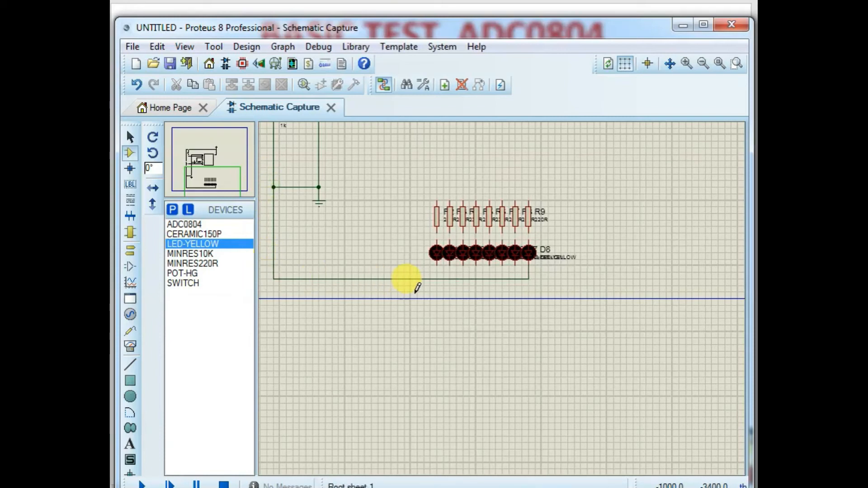
Connect the cathodes of the other seven LEDs straight down to the ground wire running below them.
scroll(452, 267, up, 1)
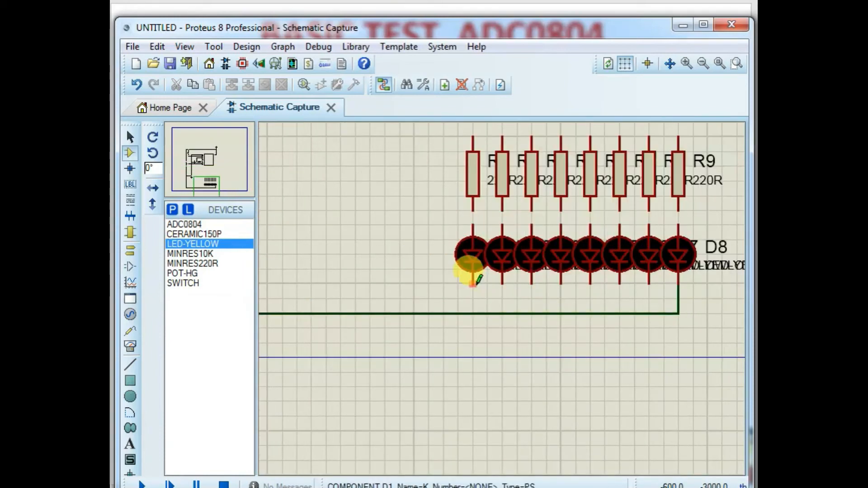
click(472, 311)
click(473, 284)
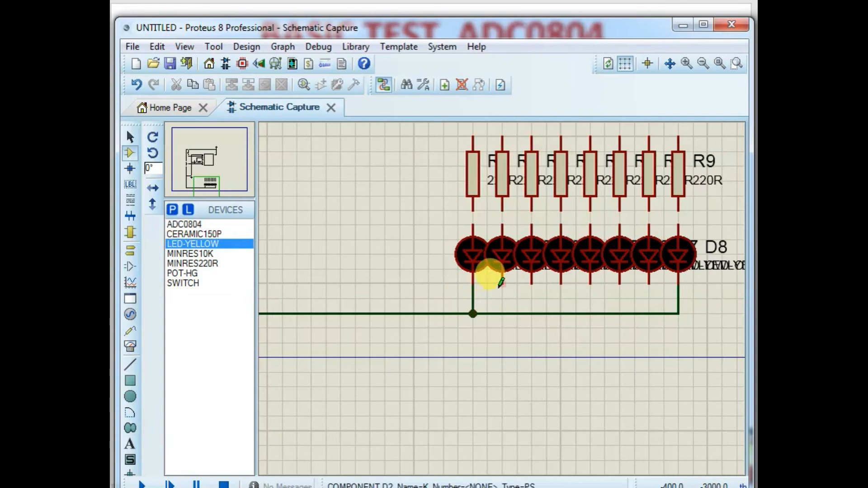
double_click(502, 284)
double_click(531, 284)
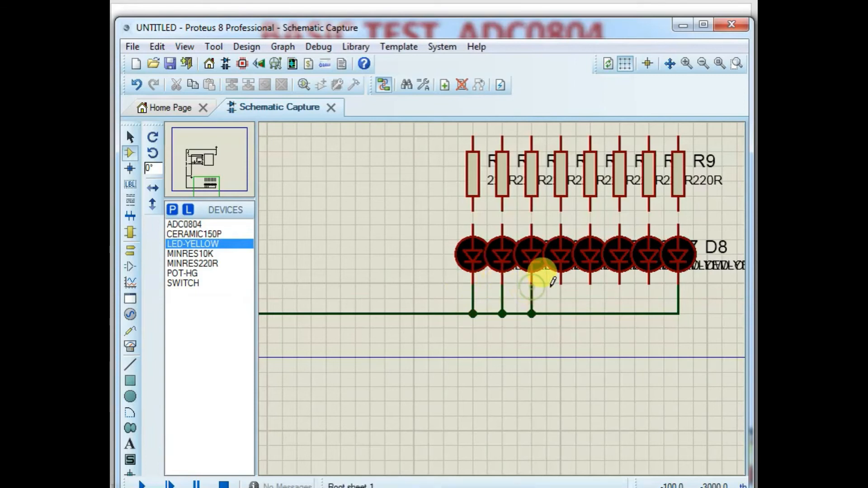
double_click(560, 284)
double_click(590, 284)
double_click(620, 284)
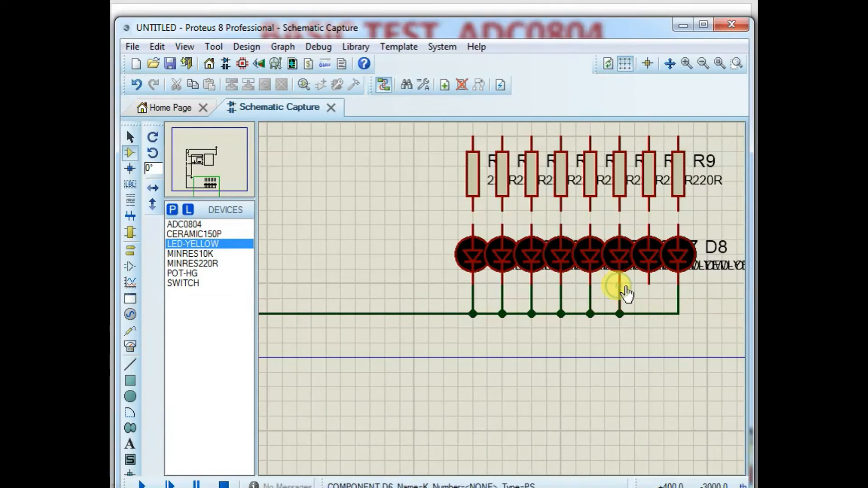
double_click(649, 284)
Wire the lower end of each of the eight 220R resistors to the anode of the LED beneath it.
click(474, 212)
click(474, 226)
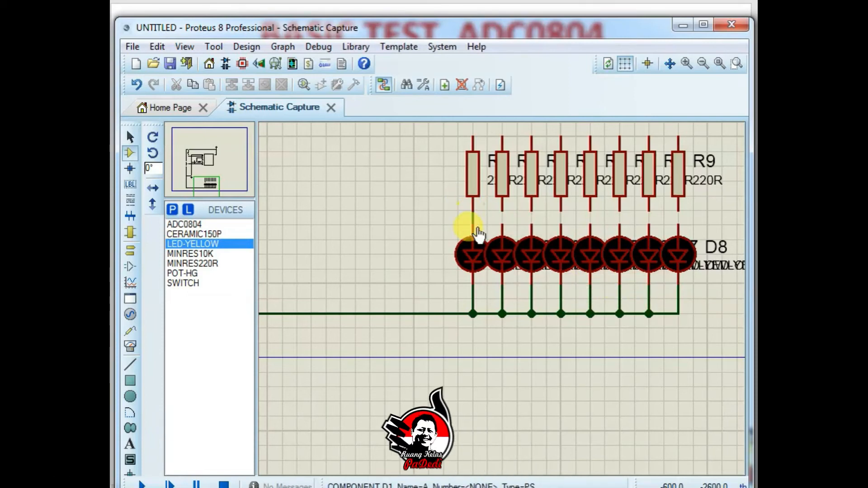
double_click(502, 211)
double_click(531, 211)
double_click(561, 211)
double_click(590, 211)
double_click(619, 211)
double_click(649, 211)
double_click(679, 211)
Wire the ADC0804's DB7(MSB) pin down and across to the upper end of the leftmost 220R resistor.
scroll(656, 199, down, 3)
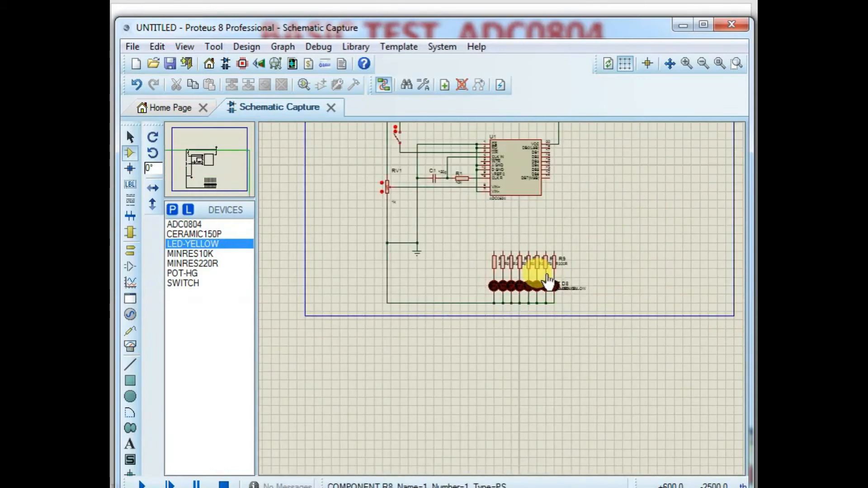
scroll(538, 181, up, 2)
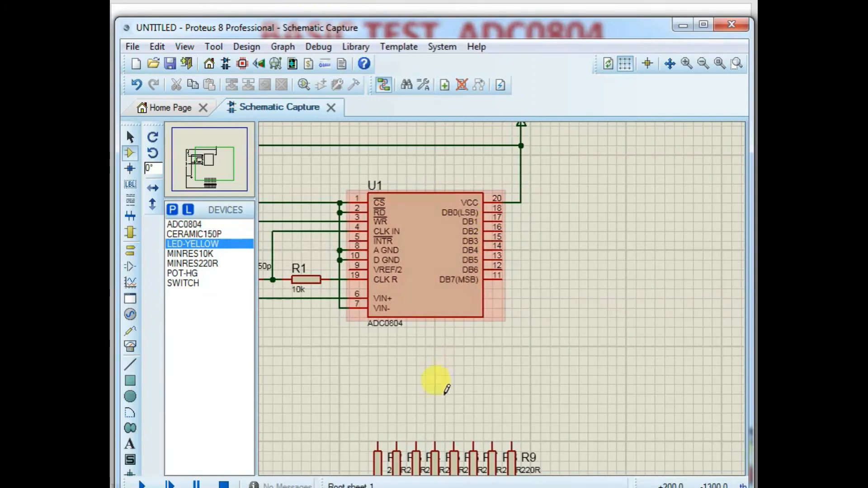
scroll(524, 337, down, 1)
scroll(495, 287, up, 1)
scroll(495, 288, up, 1)
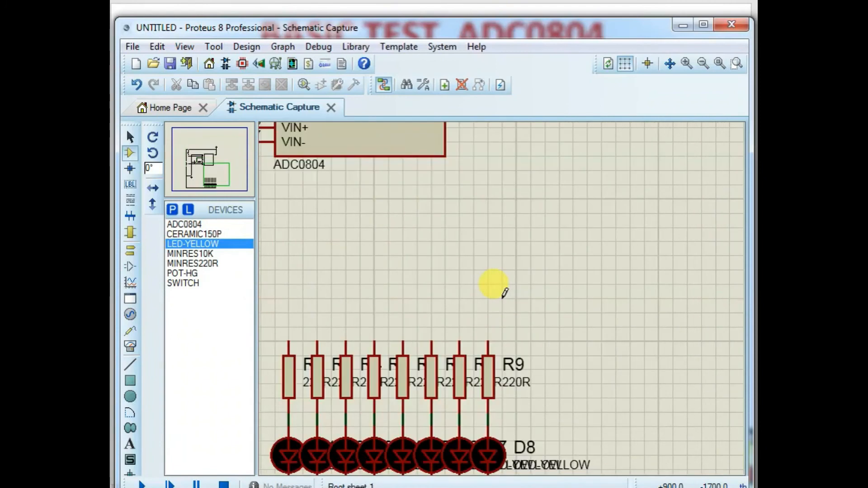
scroll(494, 287, down, 1)
click(490, 166)
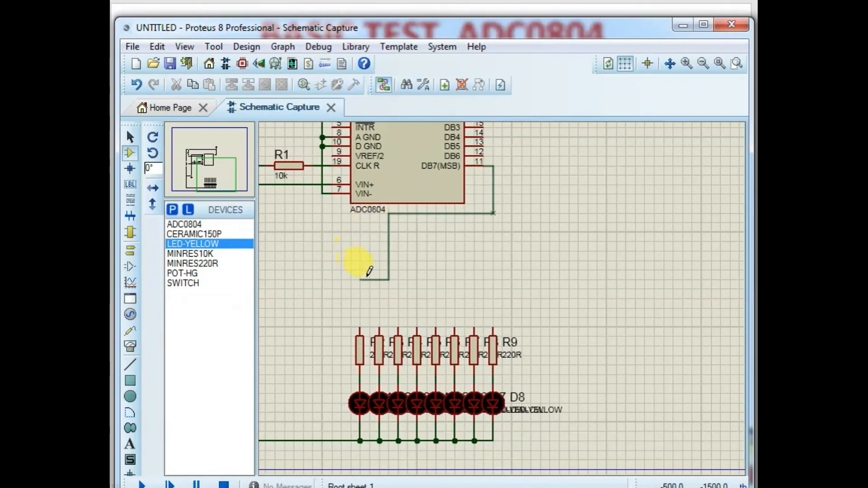
click(493, 222)
click(360, 327)
Wire the second 220R resistor from the left to DB6 and the third to DB5, running parallel to the DB7 wire.
click(379, 327)
click(380, 233)
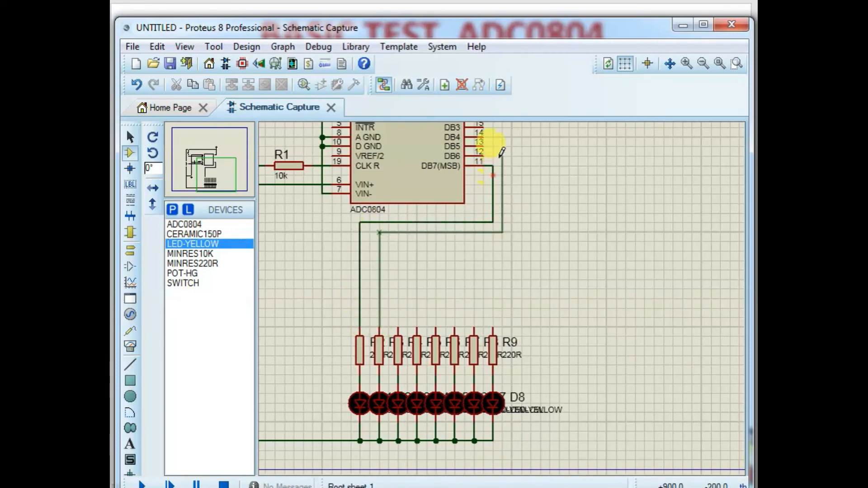
click(489, 154)
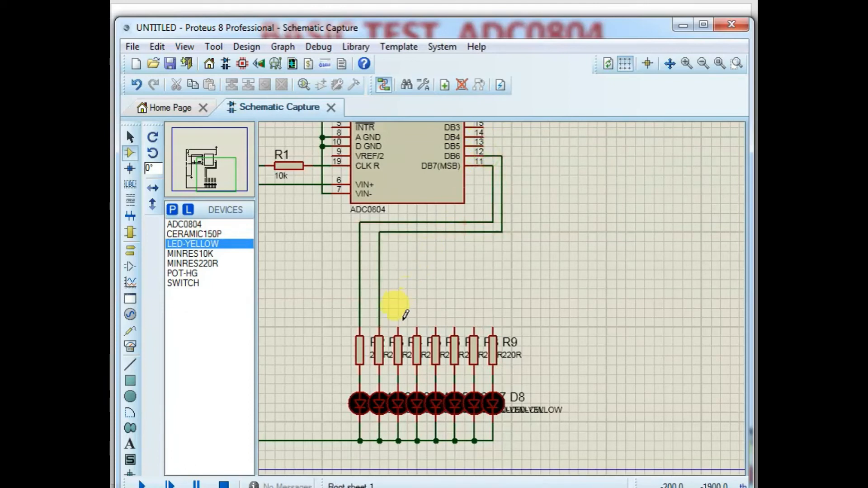
click(398, 327)
click(398, 242)
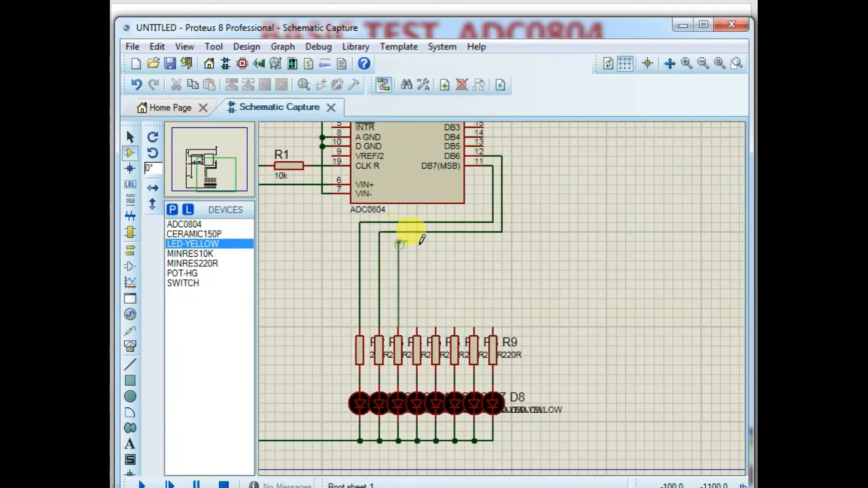
click(484, 147)
Wire DB4 to the fourth 220R resistor from the left and DB3 to the fifth, keeping the wires parallel and separate.
click(481, 133)
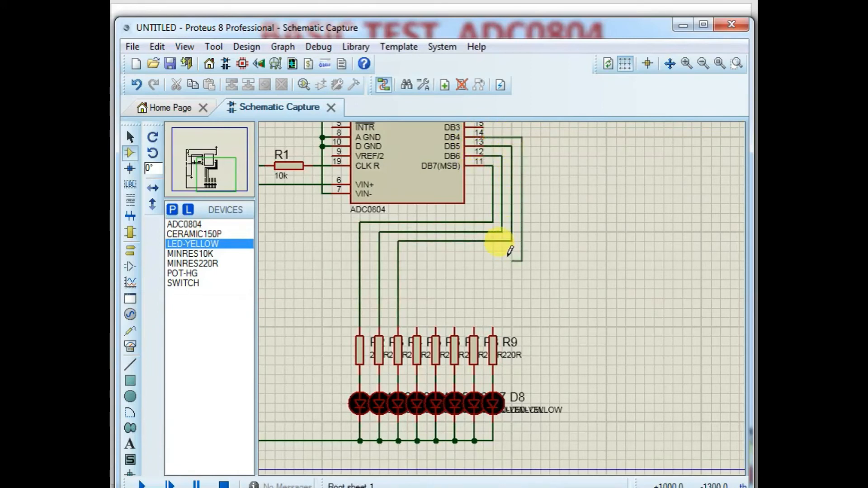
click(510, 250)
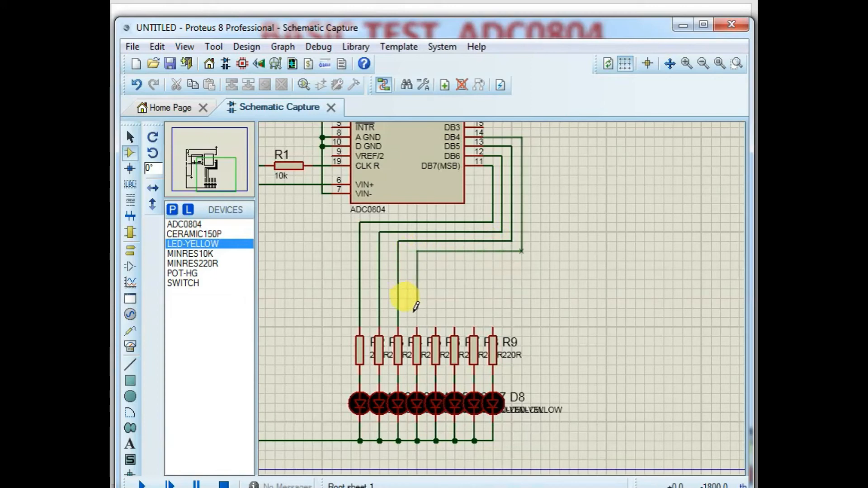
click(417, 322)
click(436, 328)
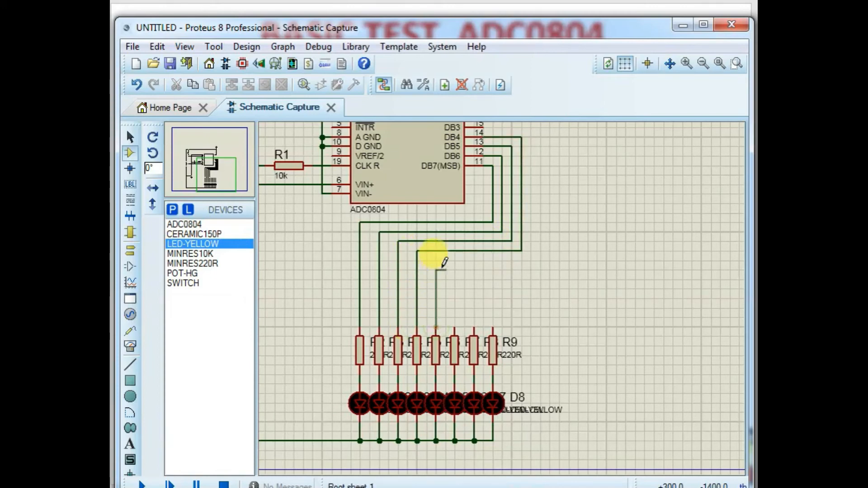
click(436, 261)
click(531, 261)
click(475, 127)
Wire the sixth 220R resistor from the left to DB2 and the seventh to DB1, routed outside the existing data wires.
click(454, 327)
click(456, 271)
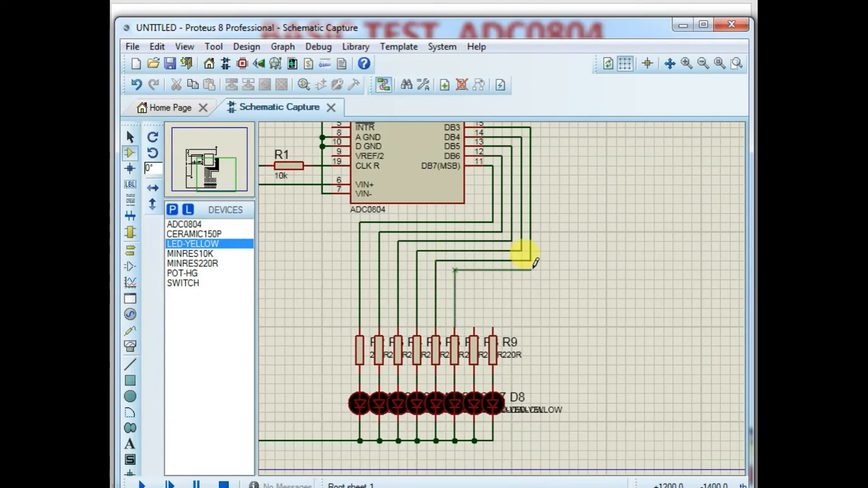
click(540, 271)
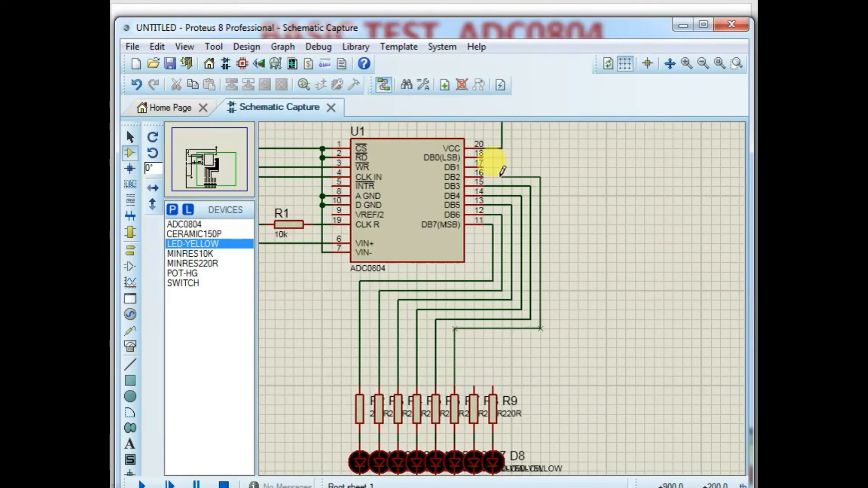
click(487, 178)
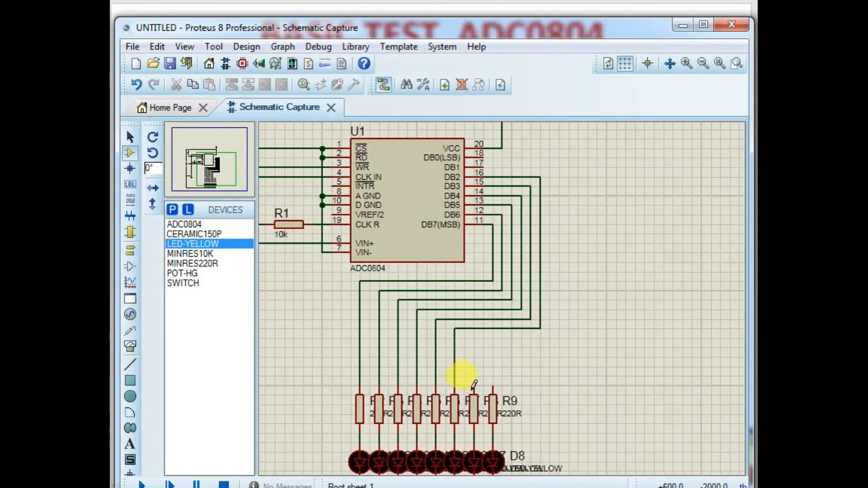
click(474, 388)
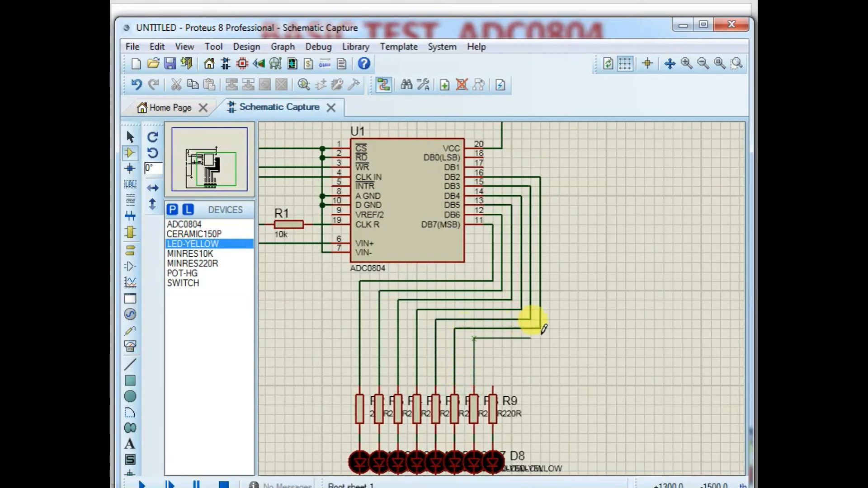
click(549, 337)
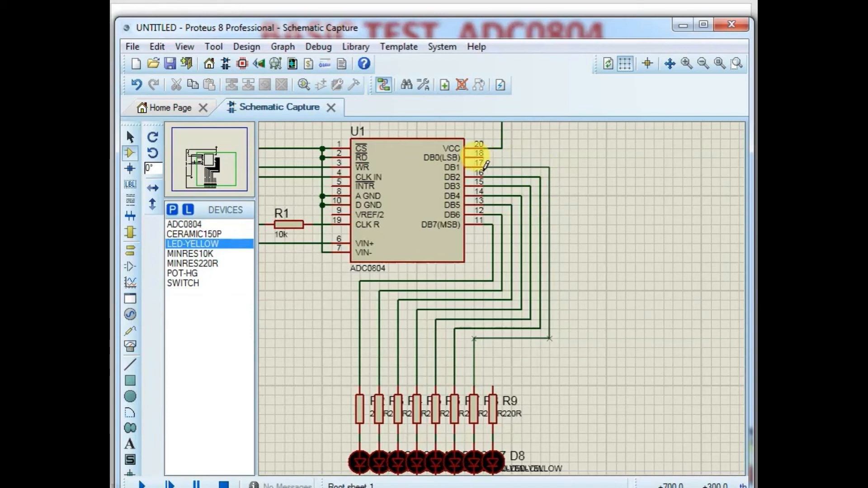
click(477, 162)
Wire the rightmost 220R resistor to the ADC0804's DB0(LSB) pin, routed outside the other data wires.
click(494, 386)
click(493, 348)
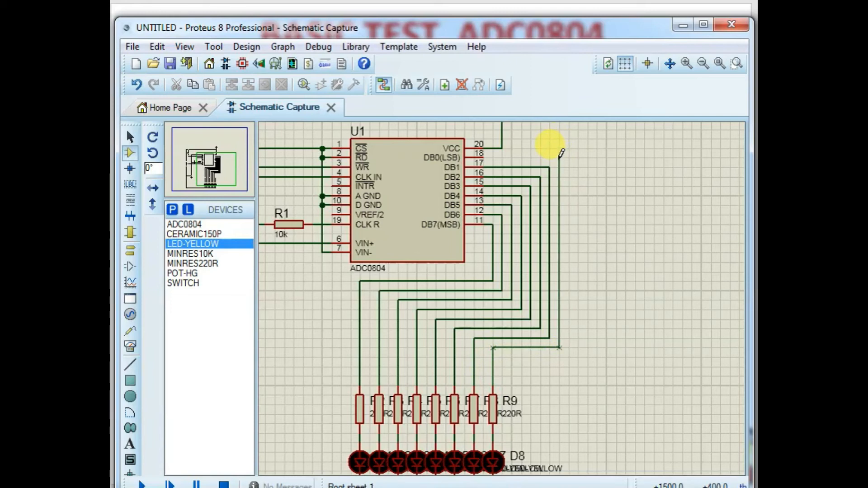
click(470, 158)
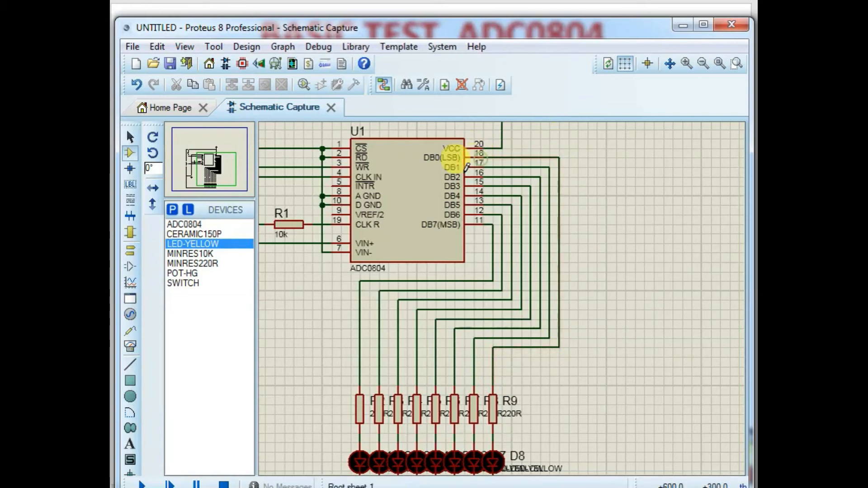
scroll(326, 316, down, 2)
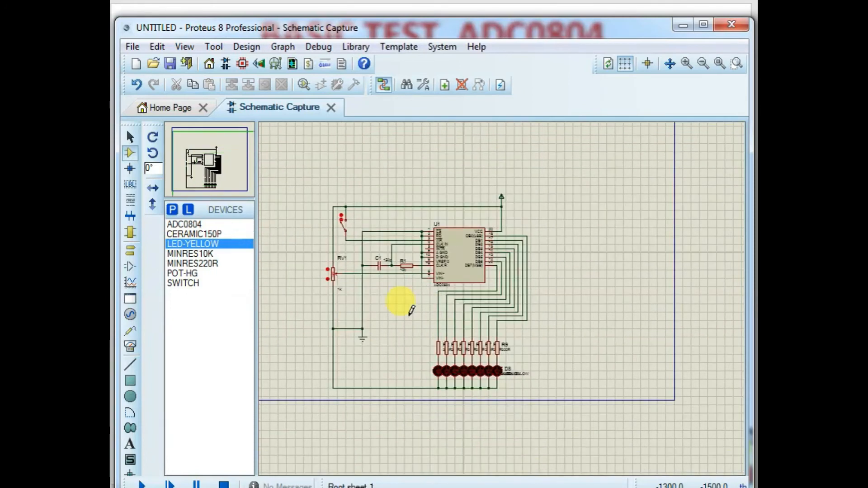
scroll(498, 287, up, 1)
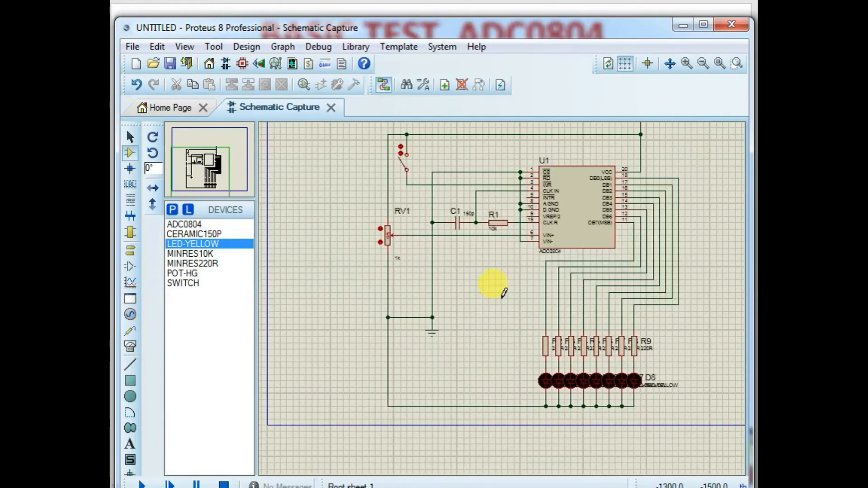
Place a DC voltmeter below capacitor C1, beneath the wire running from RV1's wiper to VIN+.
scroll(504, 293, down, 1)
scroll(494, 287, up, 2)
scroll(498, 291, up, 1)
scroll(504, 292, down, 1)
scroll(493, 286, up, 1)
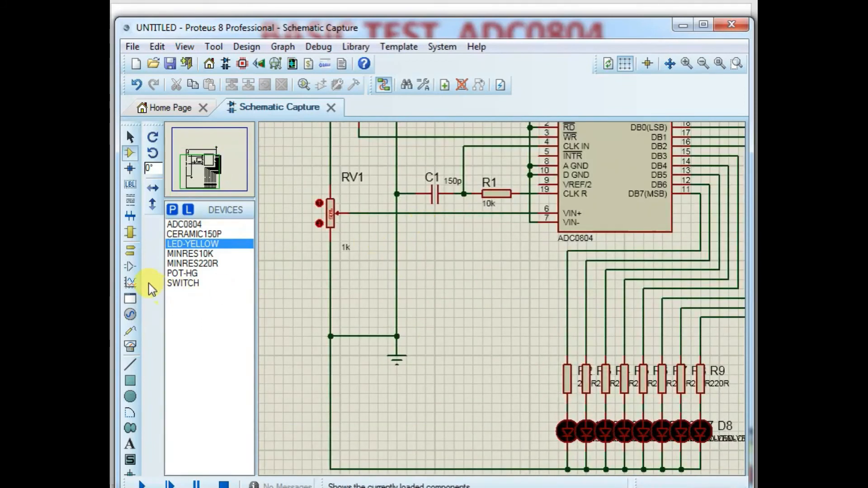
click(129, 315)
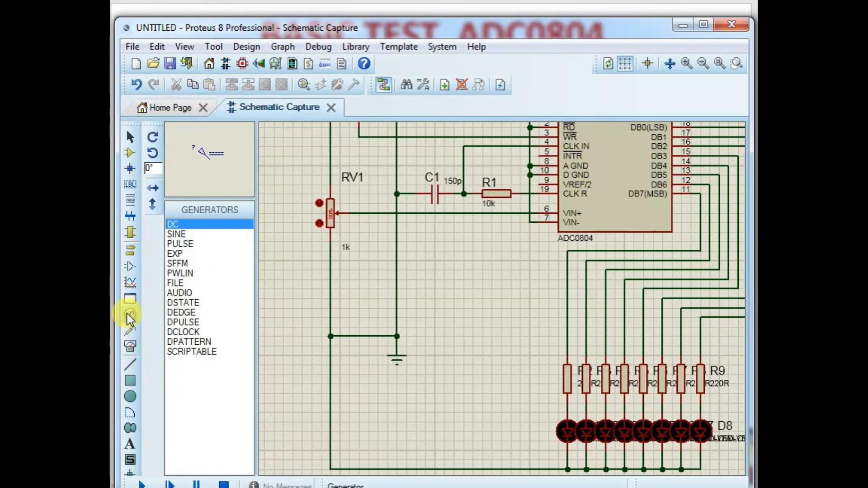
click(130, 346)
click(181, 303)
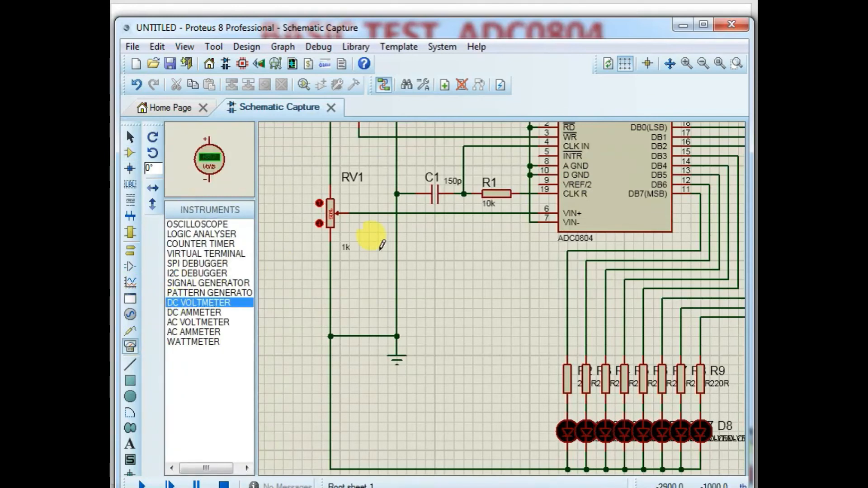
click(430, 239)
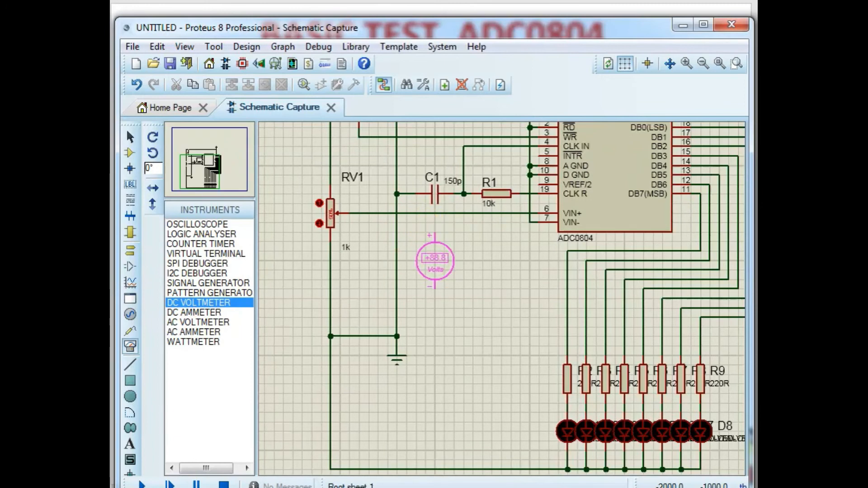
click(441, 256)
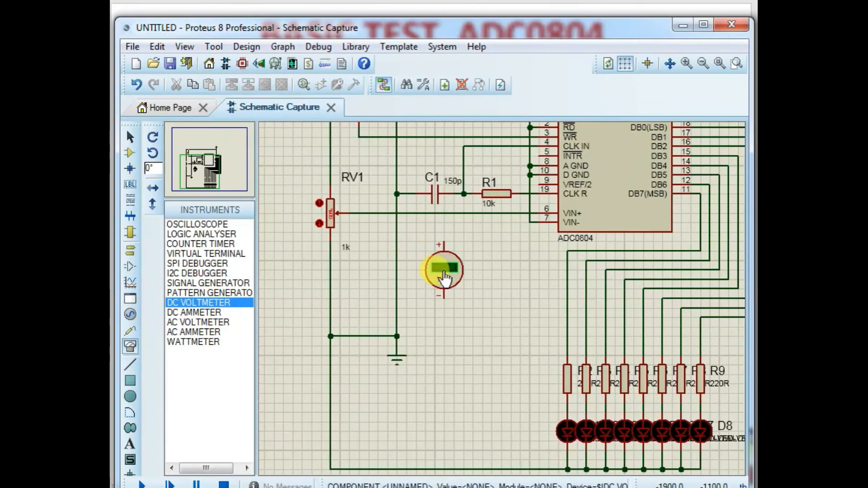
Wire the voltmeter's positive terminal to the RV1 wiper–VIN+ wire and its negative terminal to the ground junction.
click(444, 242)
click(445, 213)
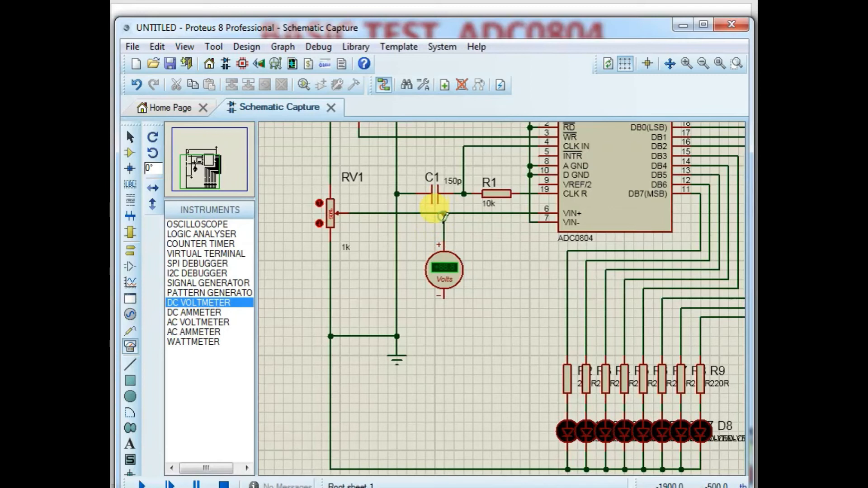
click(446, 299)
click(397, 336)
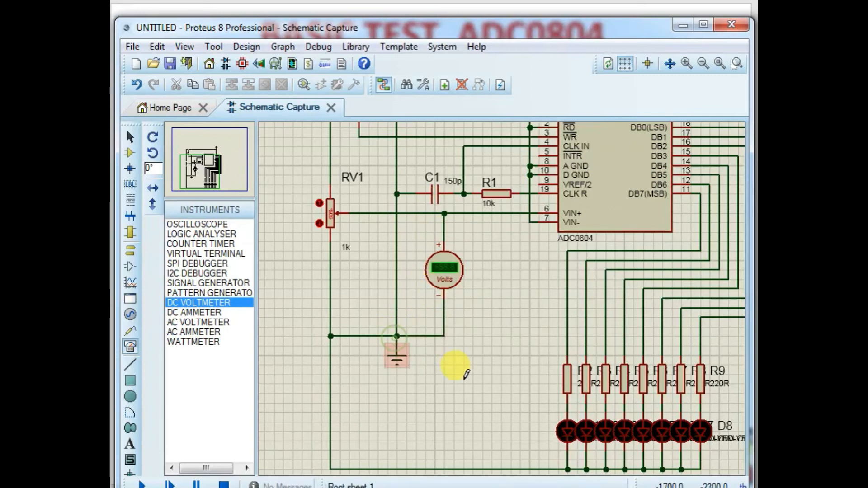
Examine the completed circuit around the potentiometer, voltmeter, ADC0804 data wires and LED bank.
key(F5)
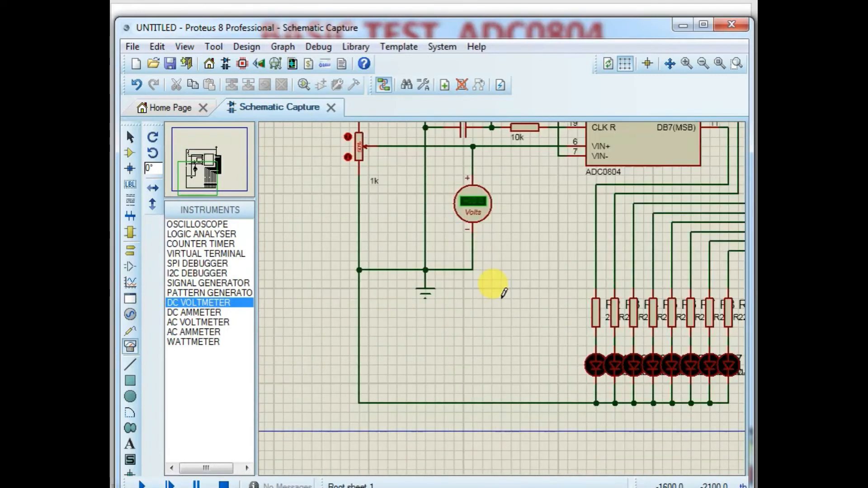
scroll(503, 294, up, 1)
scroll(503, 294, down, 3)
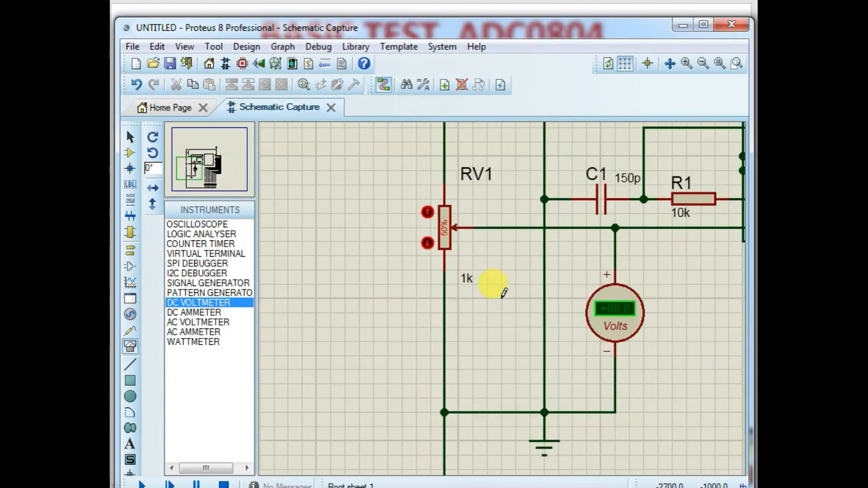
scroll(560, 236, up, 1)
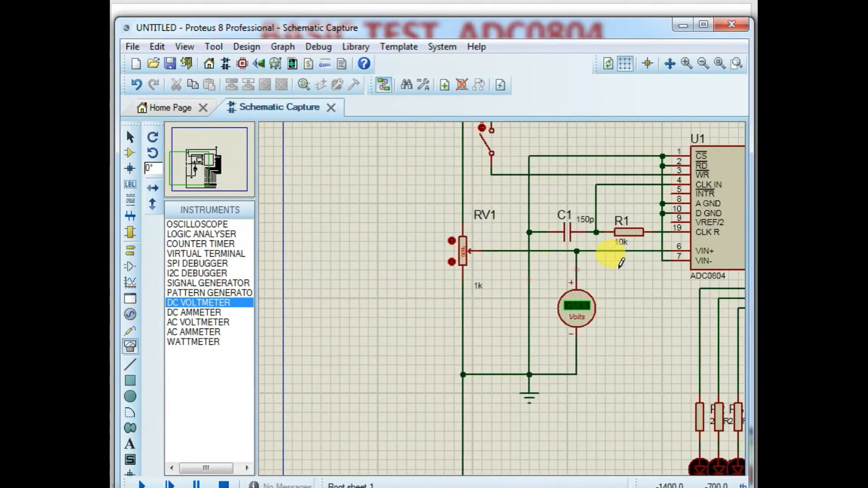
scroll(573, 314, up, 1)
scroll(503, 293, down, 1)
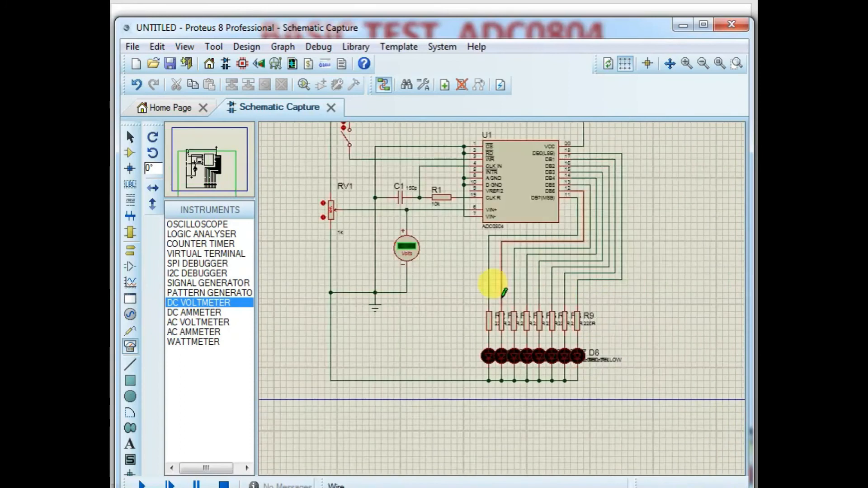
scroll(504, 293, down, 1)
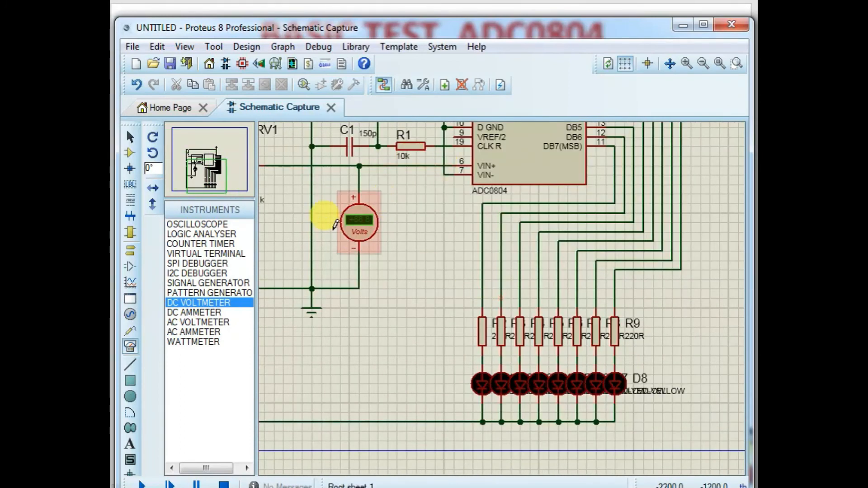
scroll(344, 233, up, 1)
scroll(355, 236, down, 1)
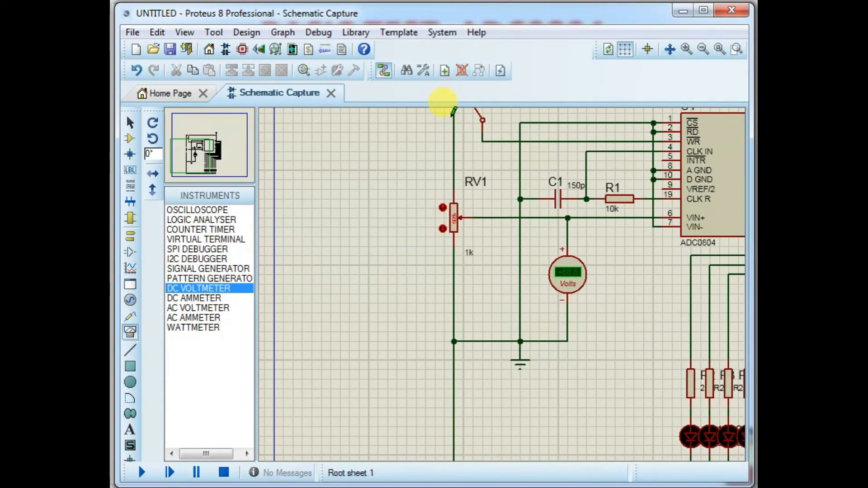
scroll(502, 235, up, 1)
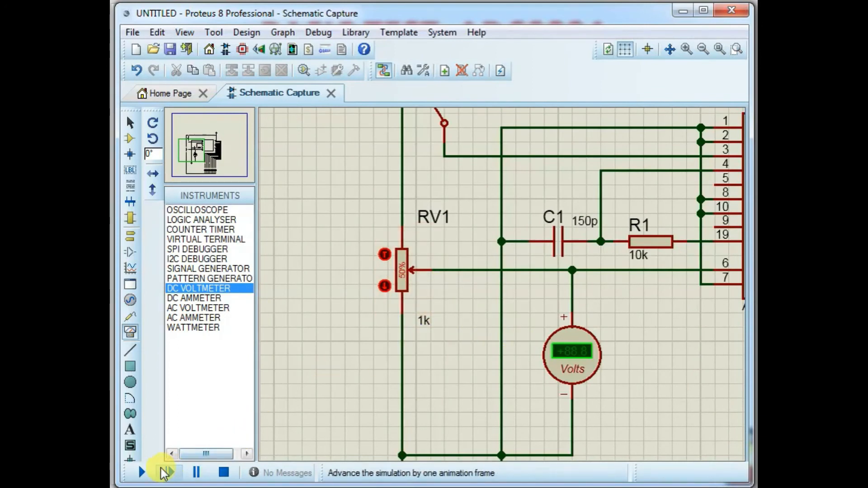
Start the simulation, step potentiometer RV1 up and down, and bring its wiper down to 0%.
click(142, 473)
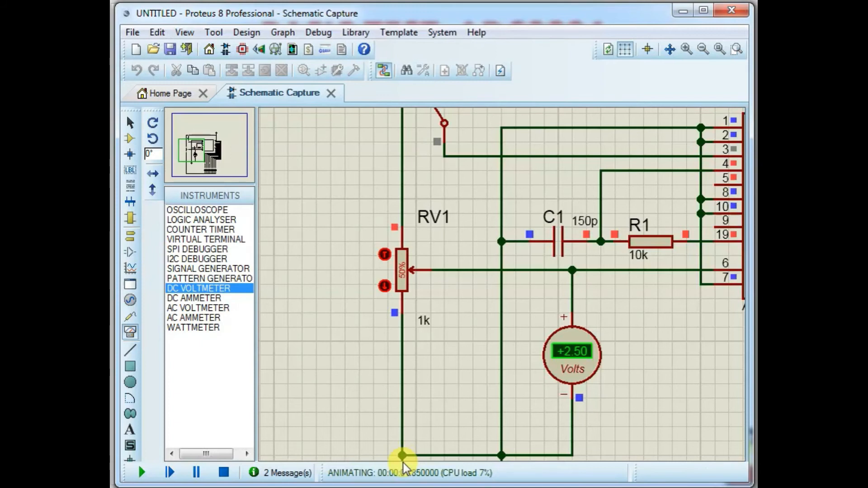
click(385, 255)
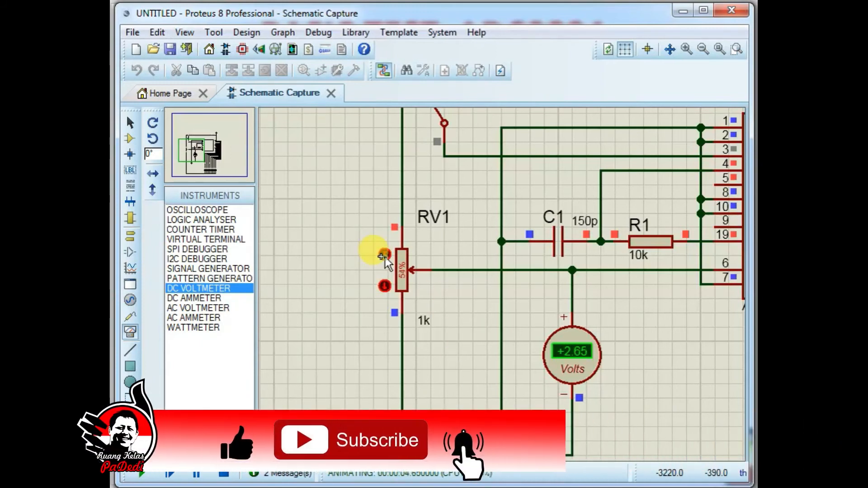
click(385, 287)
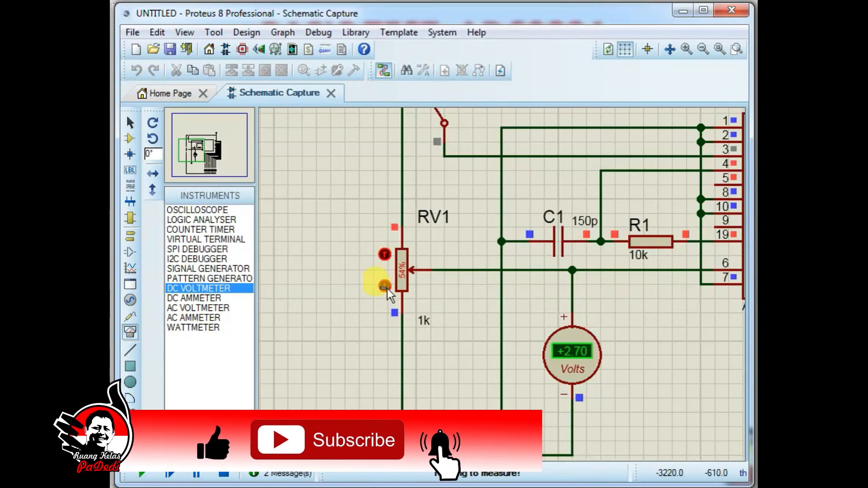
click(386, 288)
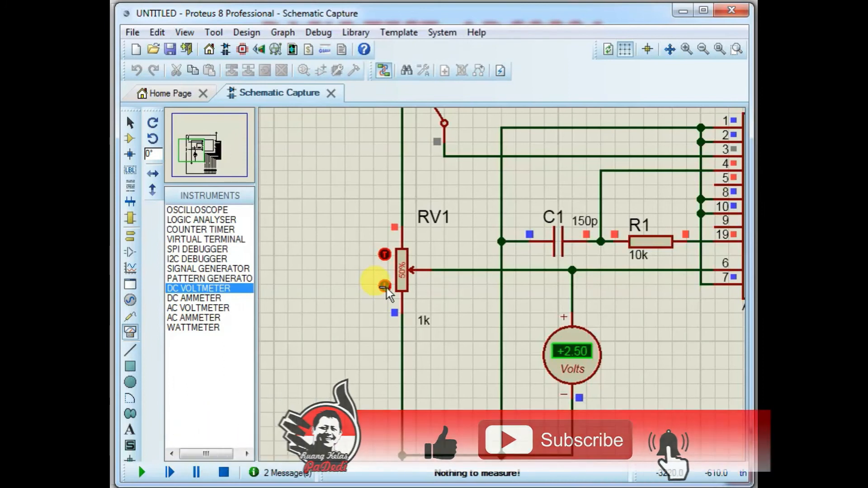
click(385, 288)
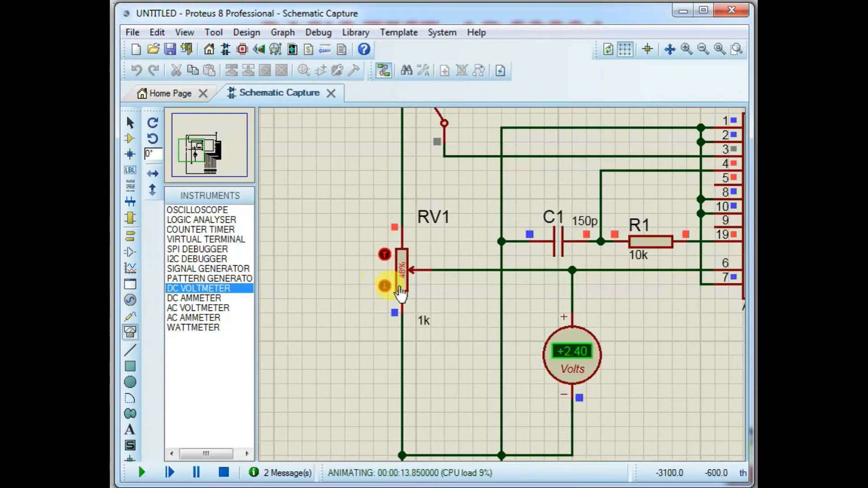
drag(406, 275, 403, 318)
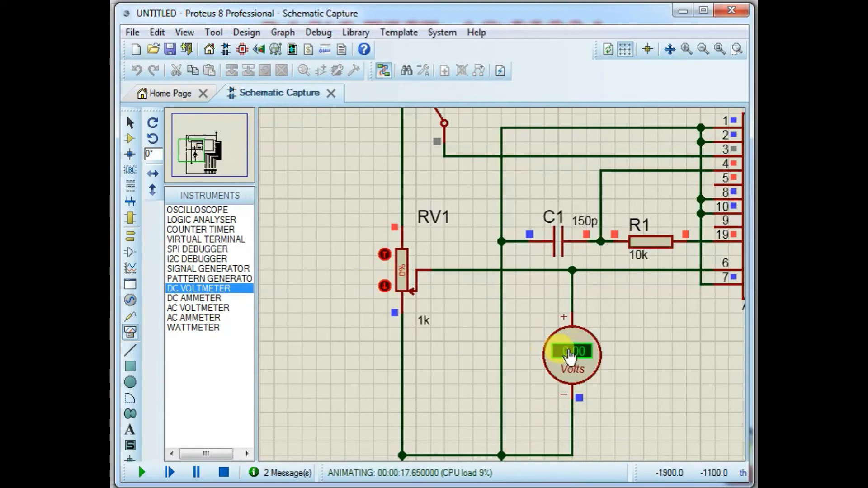
Close the switch on the WR line and examine the voltmeter and LED outputs with RV1 at 0%.
scroll(576, 287, down, 2)
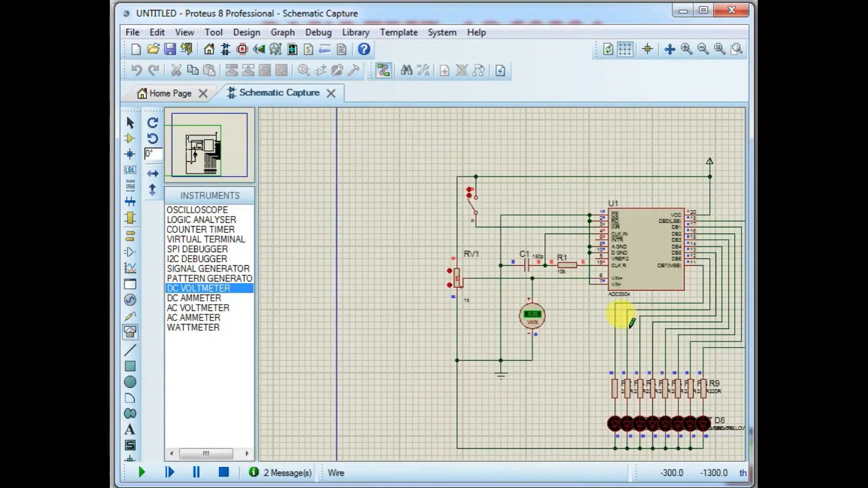
key(F5)
scroll(502, 284, up, 1)
scroll(502, 284, down, 1)
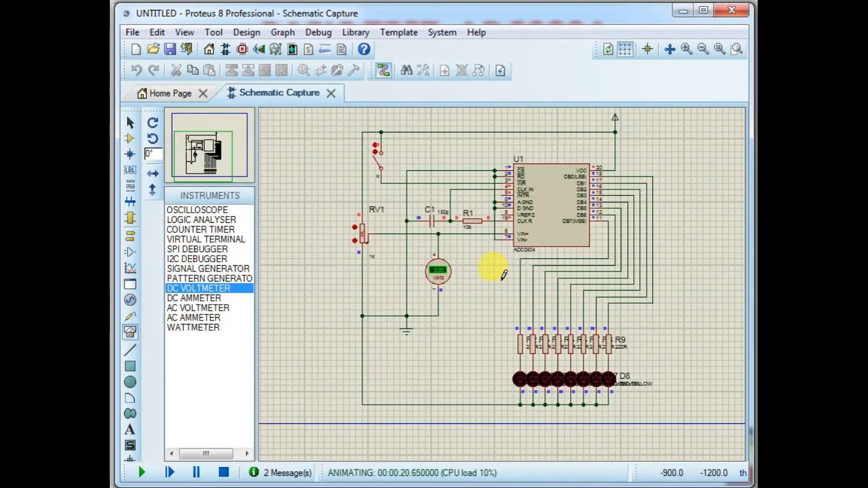
scroll(503, 275, up, 1)
scroll(504, 277, down, 1)
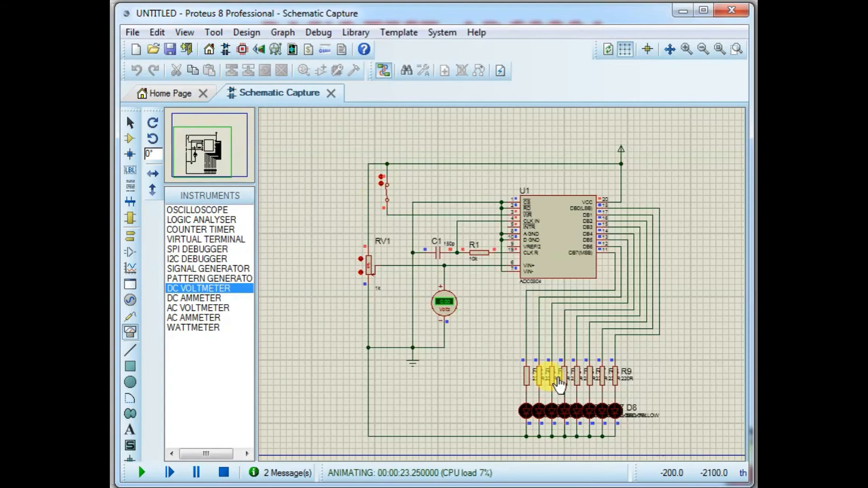
scroll(562, 385, up, 1)
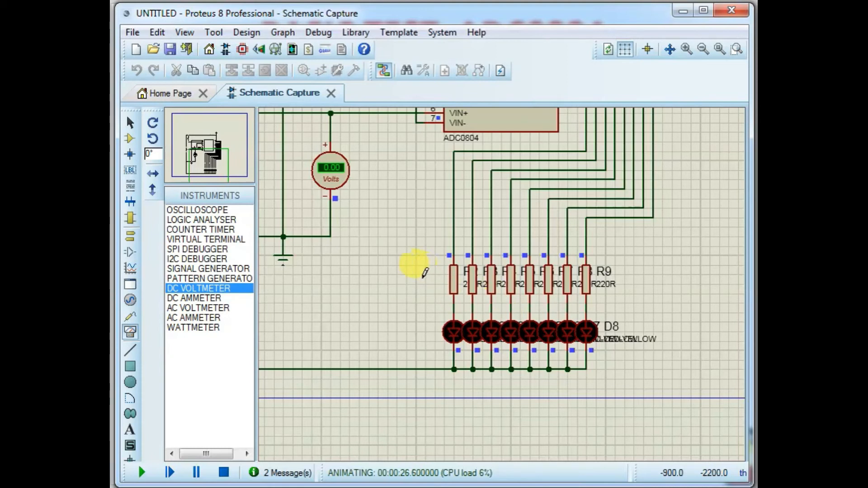
scroll(413, 268, down, 1)
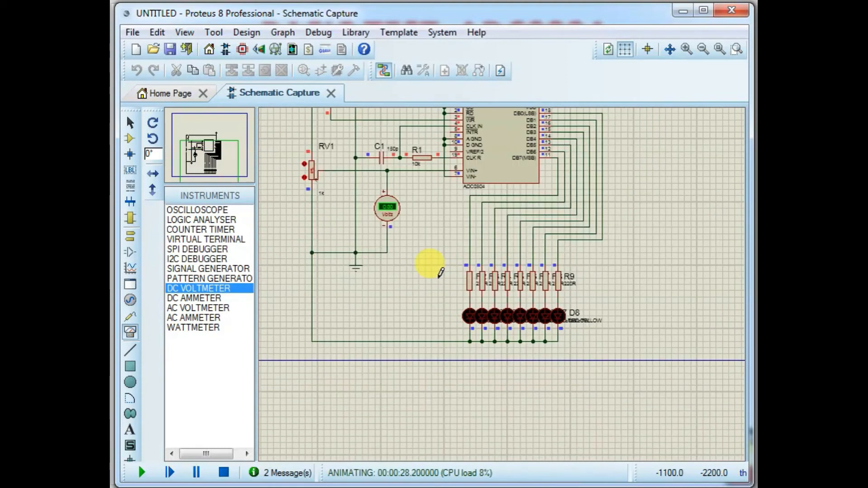
scroll(439, 272, up, 1)
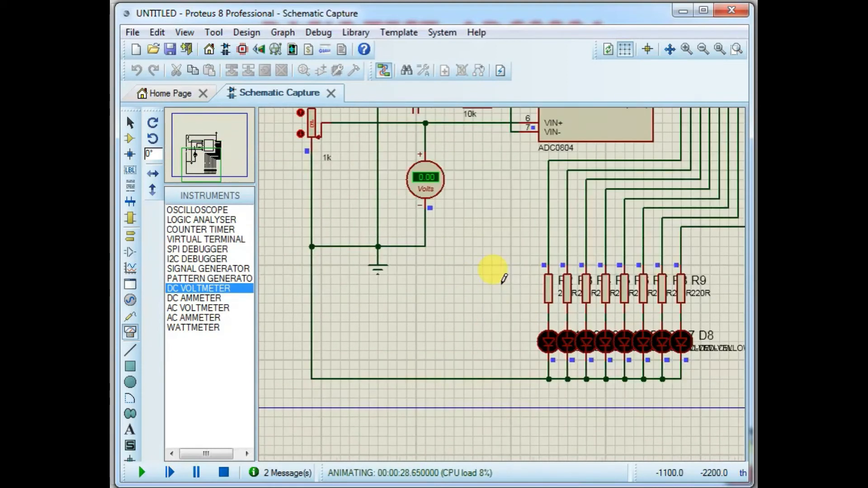
Raise RV1 by one step and toggle the switch on the WR line closed to convert the new input voltage.
click(299, 113)
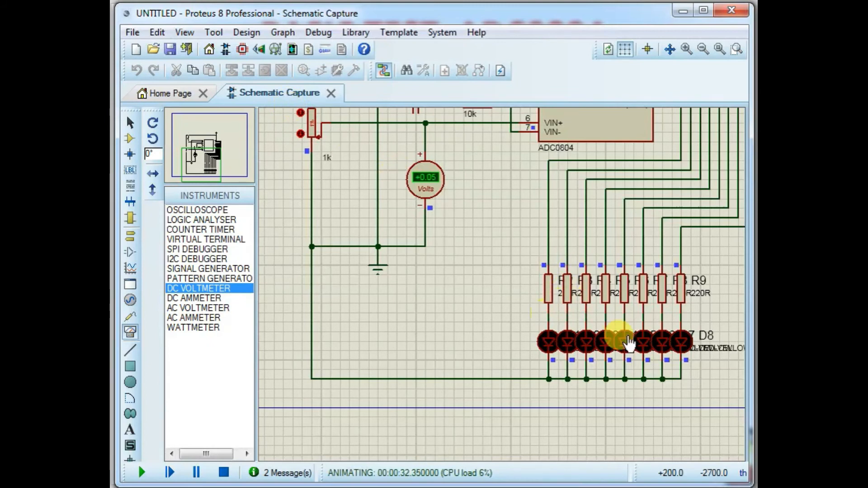
scroll(581, 281, down, 1)
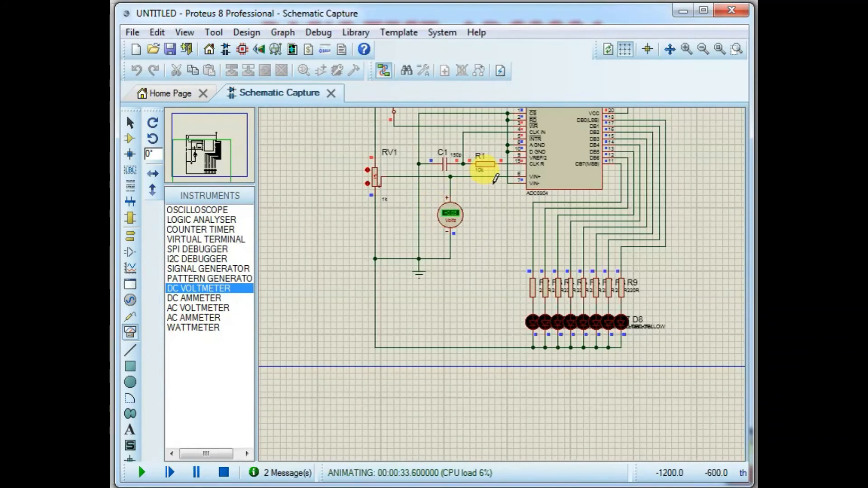
scroll(495, 179, up, 1)
scroll(504, 279, down, 1)
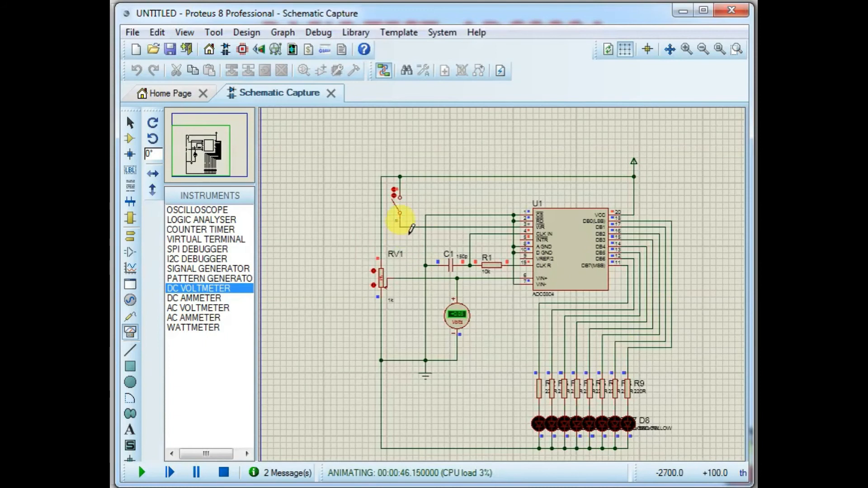
click(398, 209)
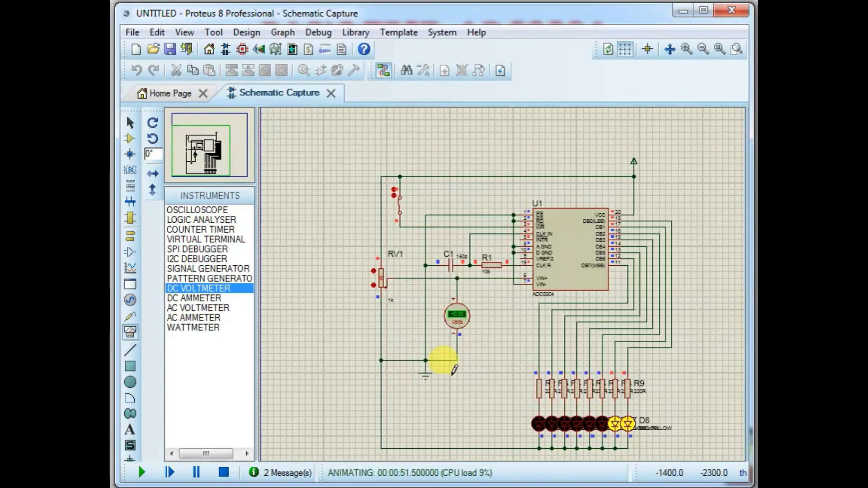
Test the conversion with RV1 at 0% and at 100%, toggling the WR switch for each setting.
click(380, 285)
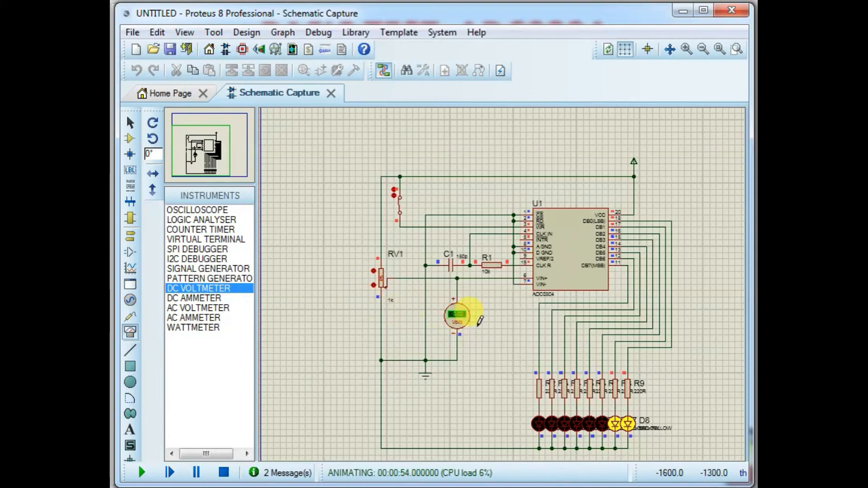
click(401, 212)
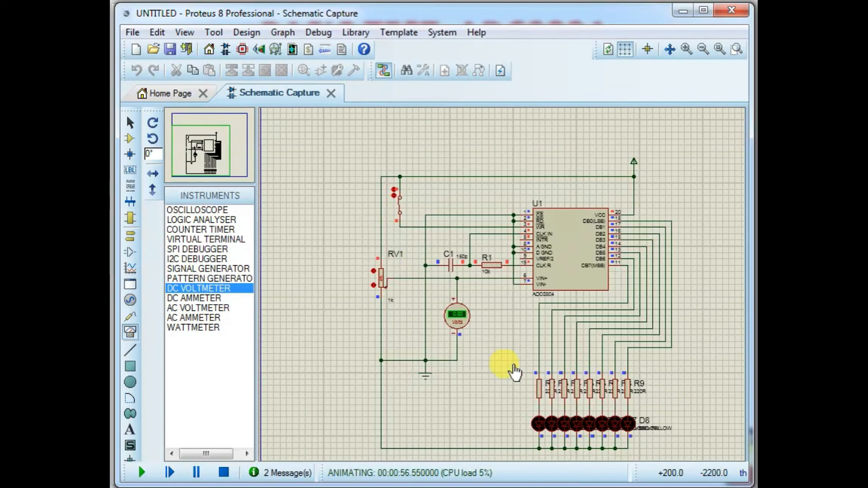
click(382, 289)
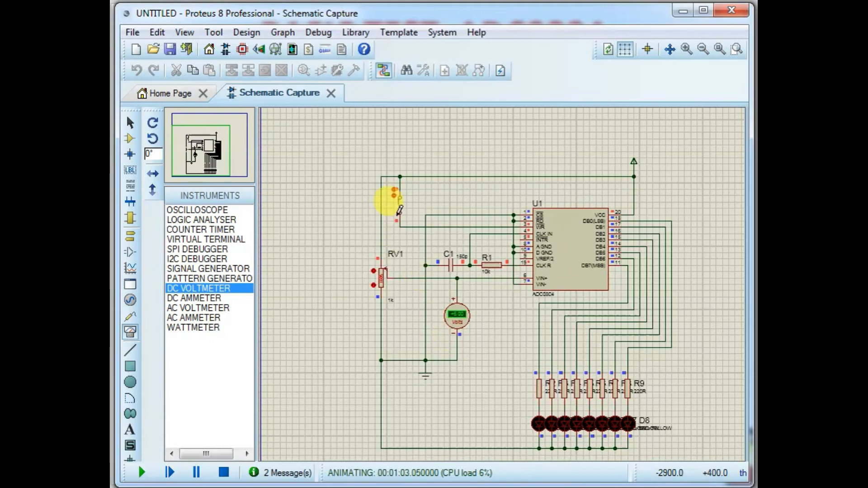
click(397, 212)
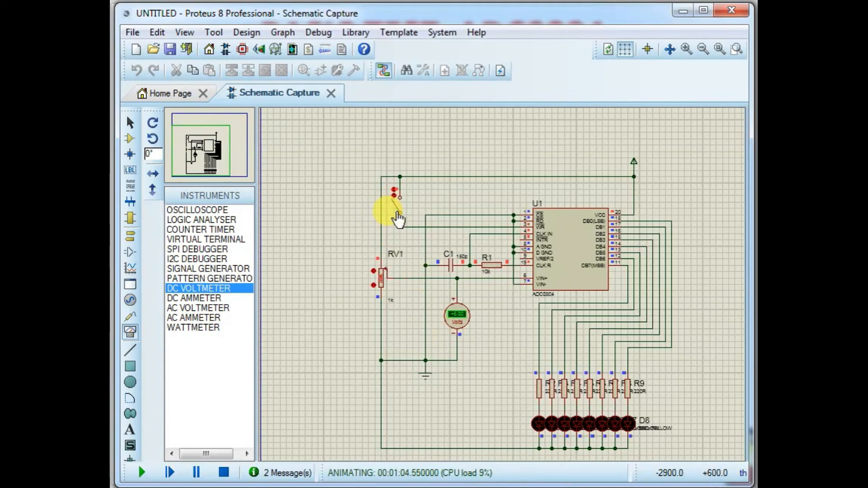
click(398, 212)
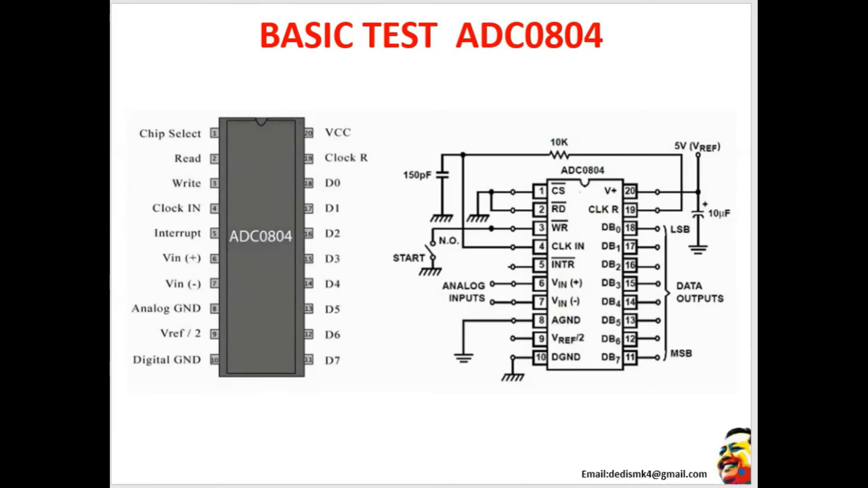
key(Page_Down)
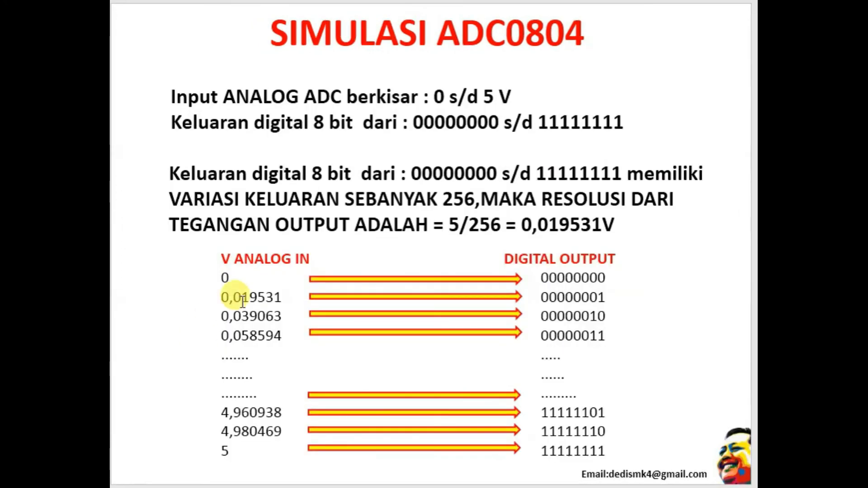